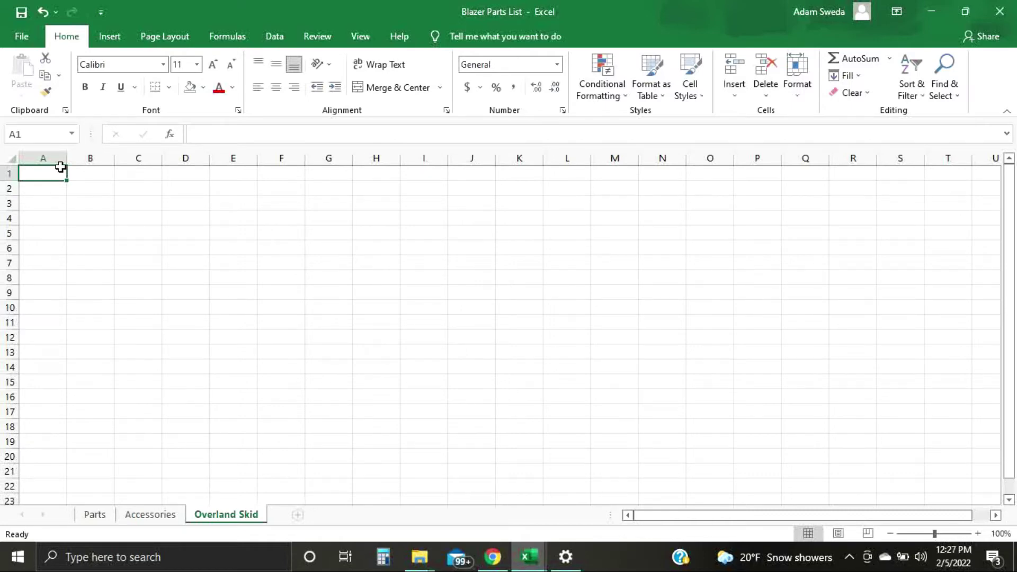
- On the Accessories sheet, make the header cells A1:H1 bold and centered with a bottom border
left_click(170, 519)
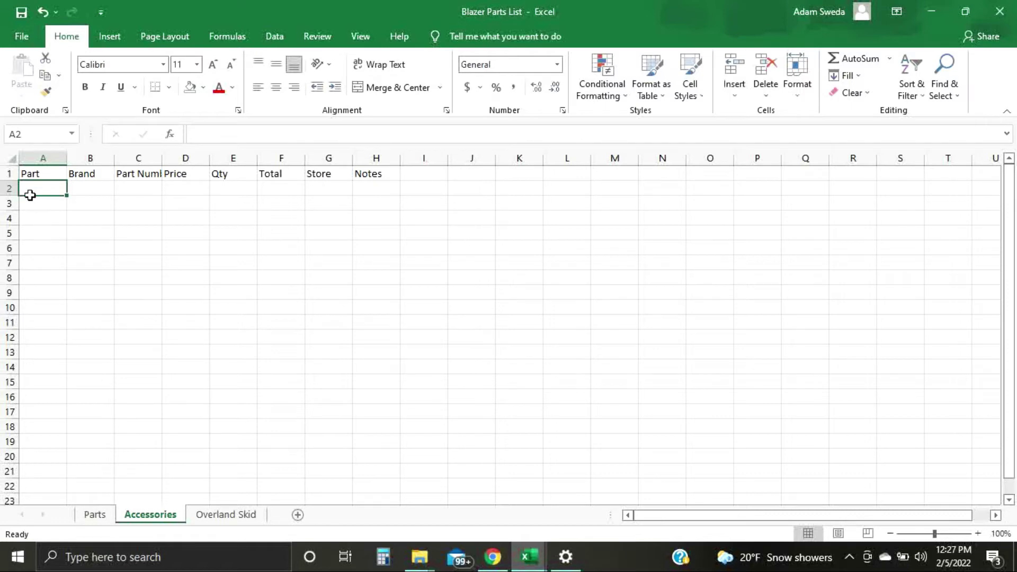
left_click_drag(28, 174, 374, 163)
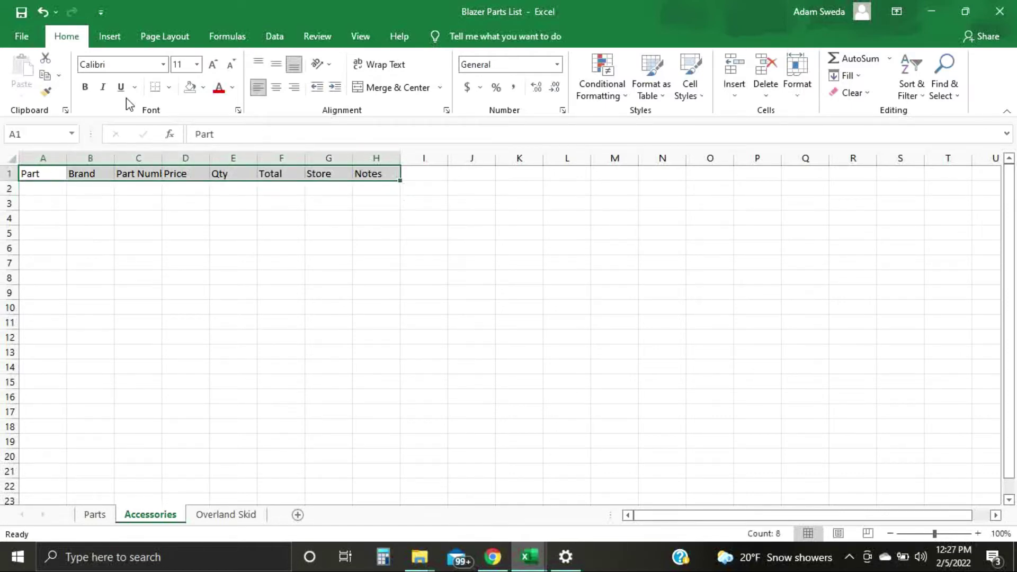
left_click(84, 91)
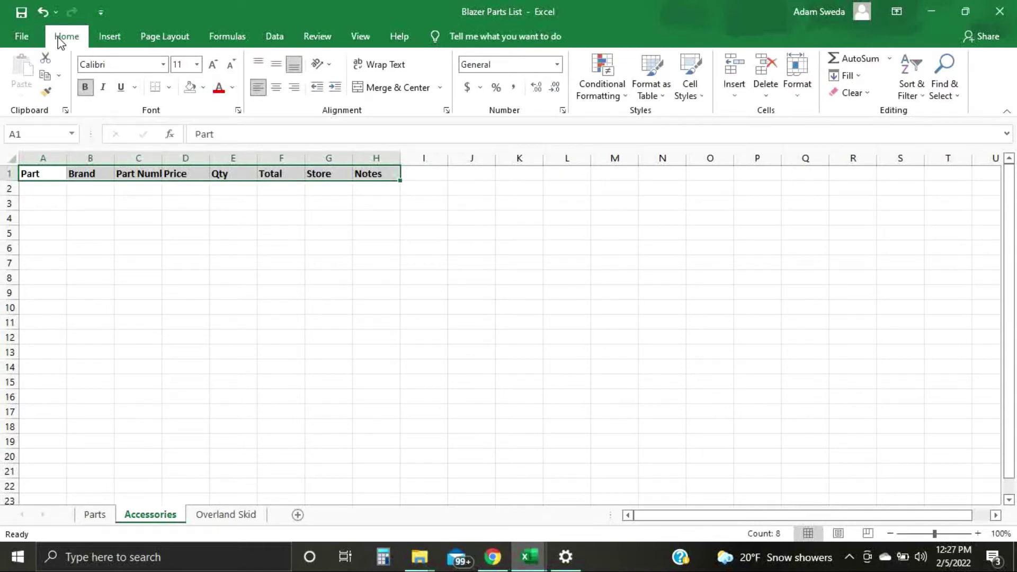
left_click(276, 87)
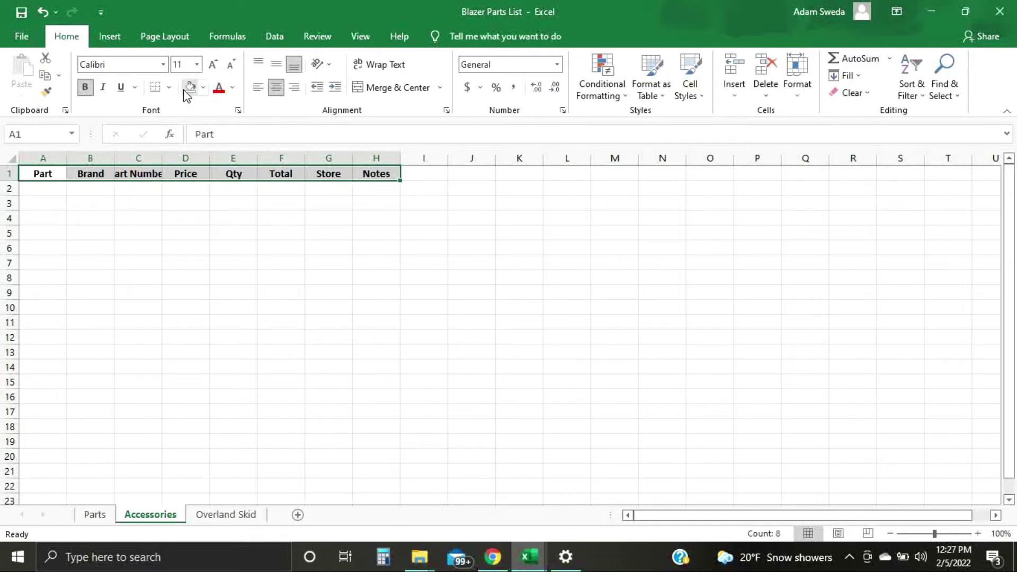
left_click(169, 88)
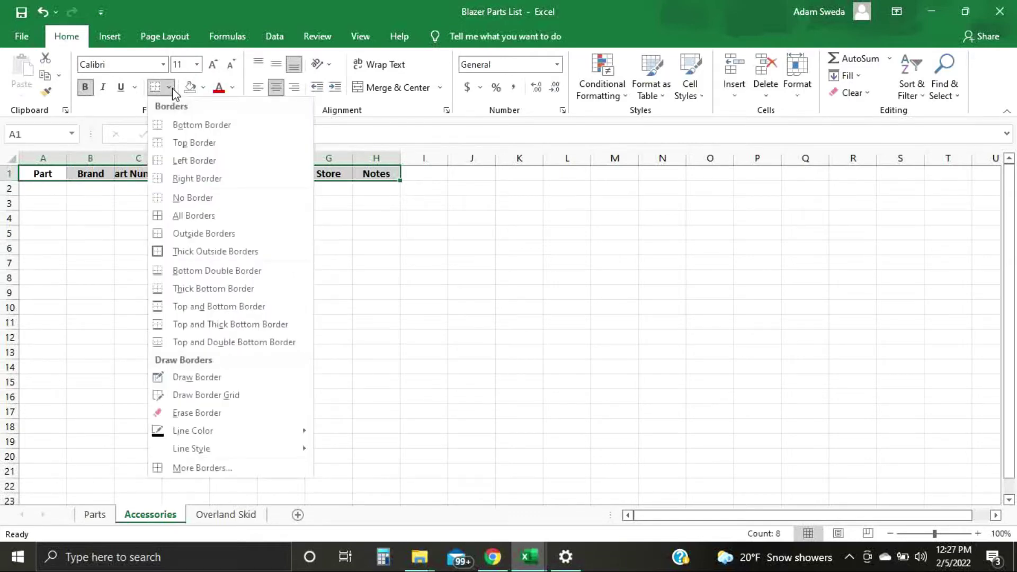
left_click(197, 127)
left_click(109, 204)
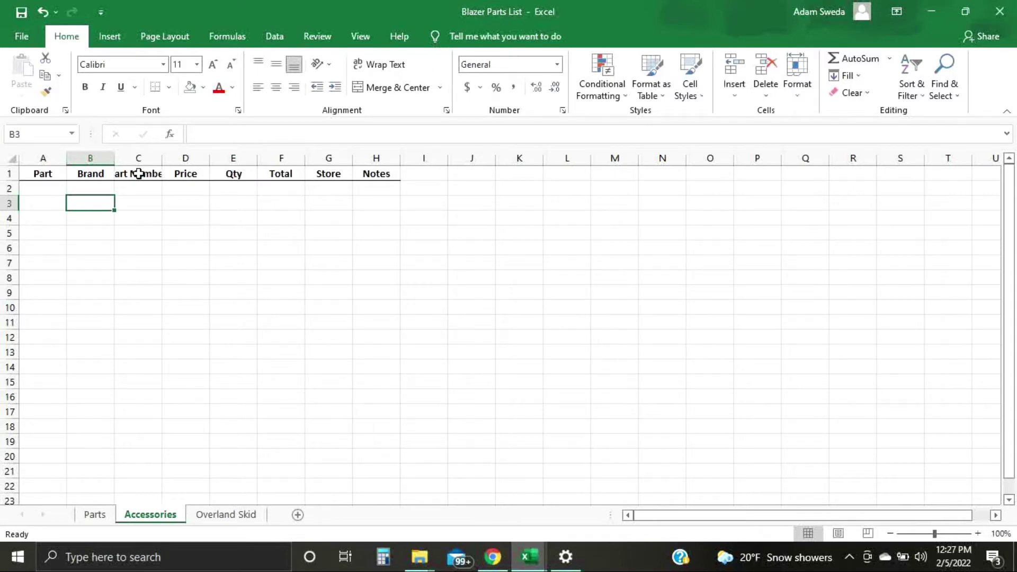
- Autofit the widths of columns A through H on the Accessories sheet to their header text
double_click(66, 157)
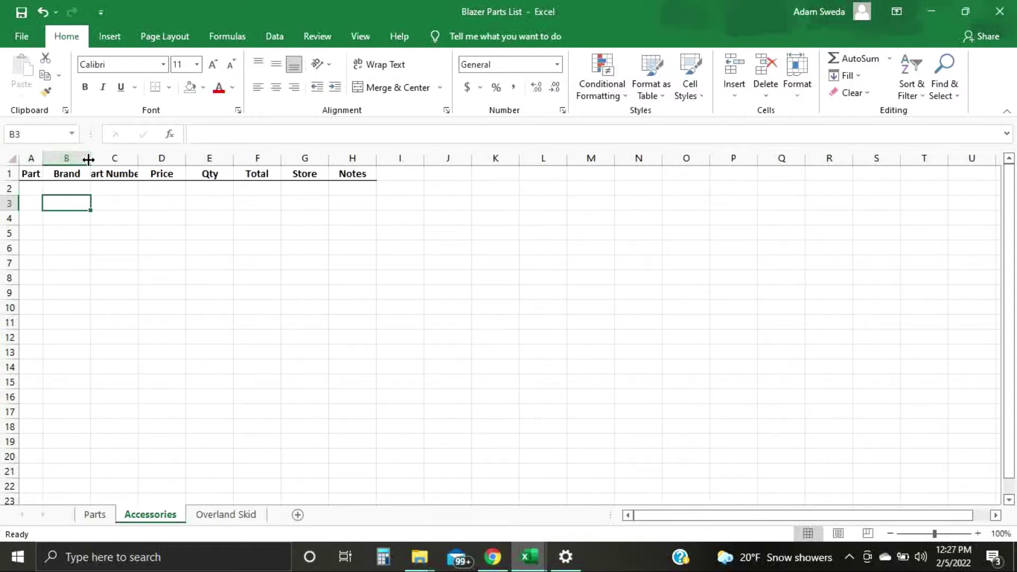
double_click(91, 158)
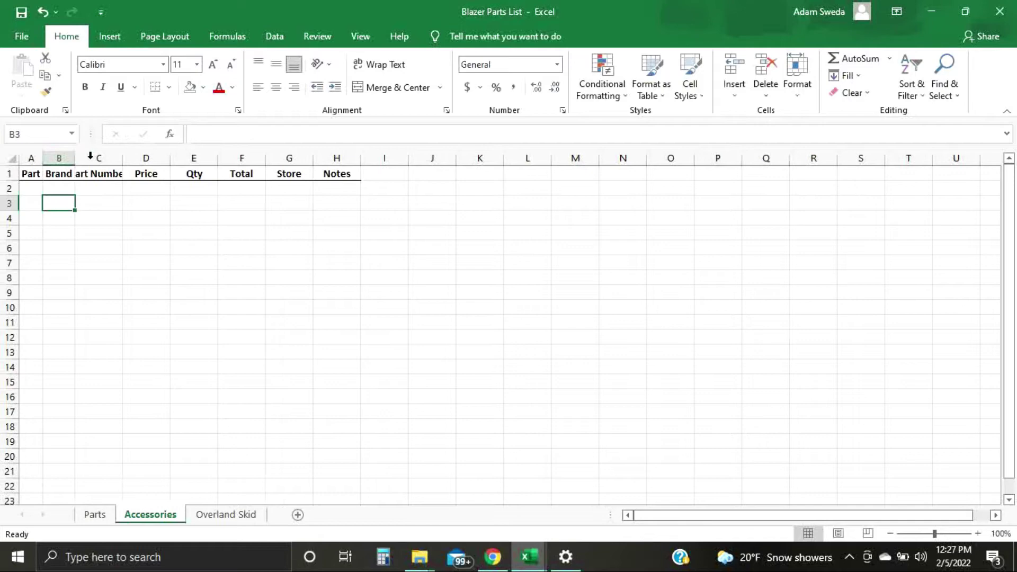
double_click(123, 157)
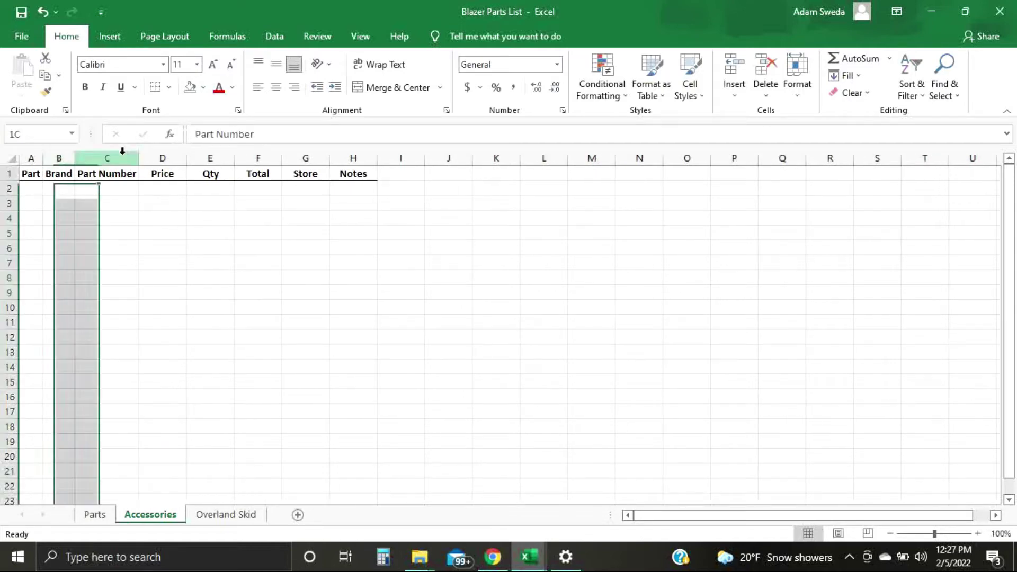
double_click(187, 158)
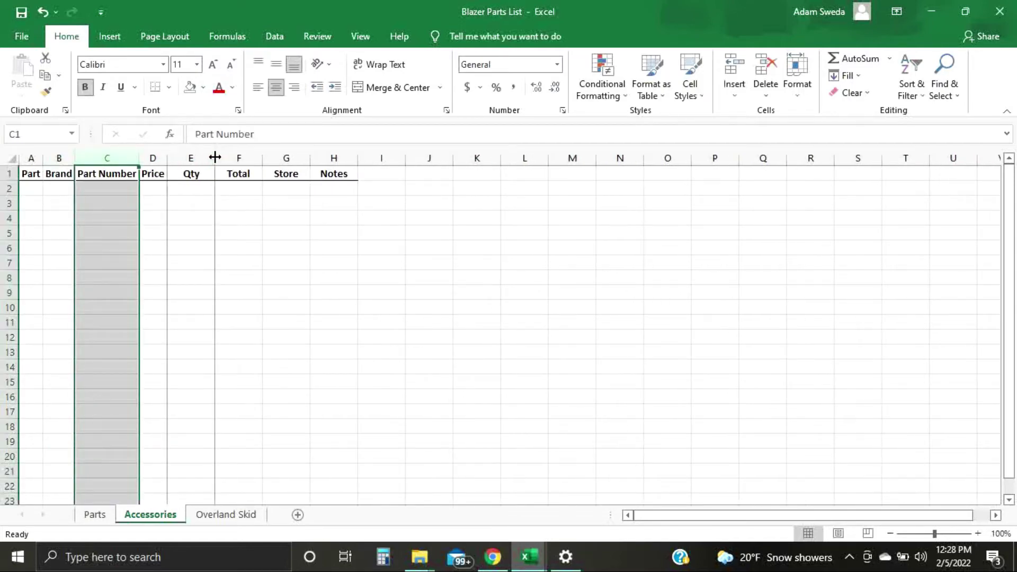
double_click(214, 158)
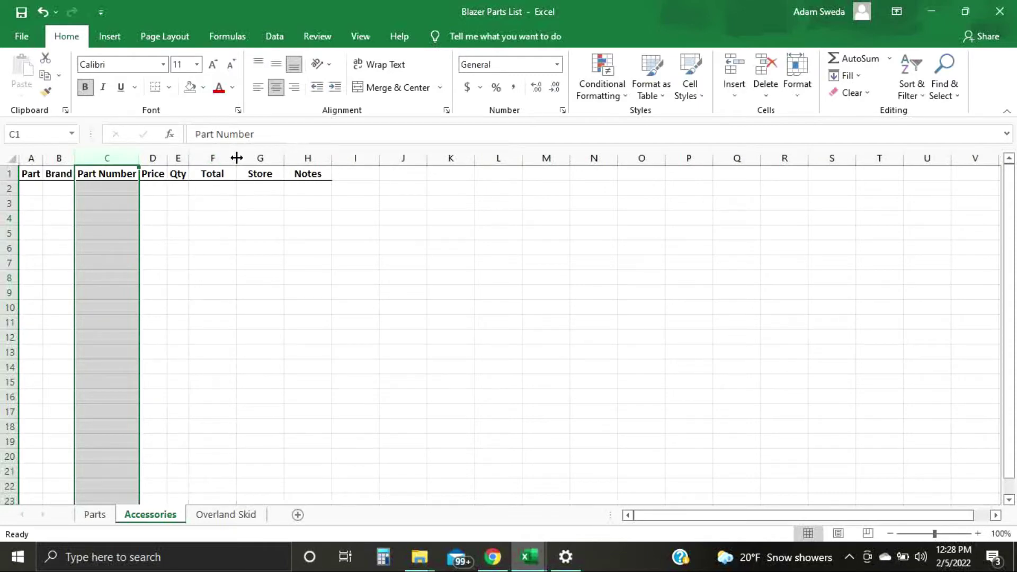
double_click(236, 157)
double_click(265, 155)
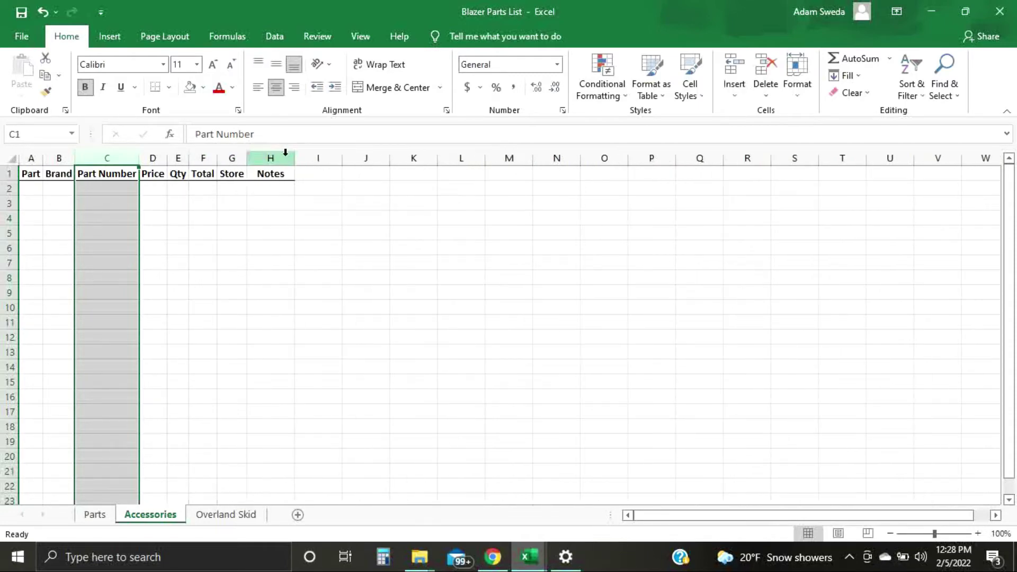
double_click(295, 155)
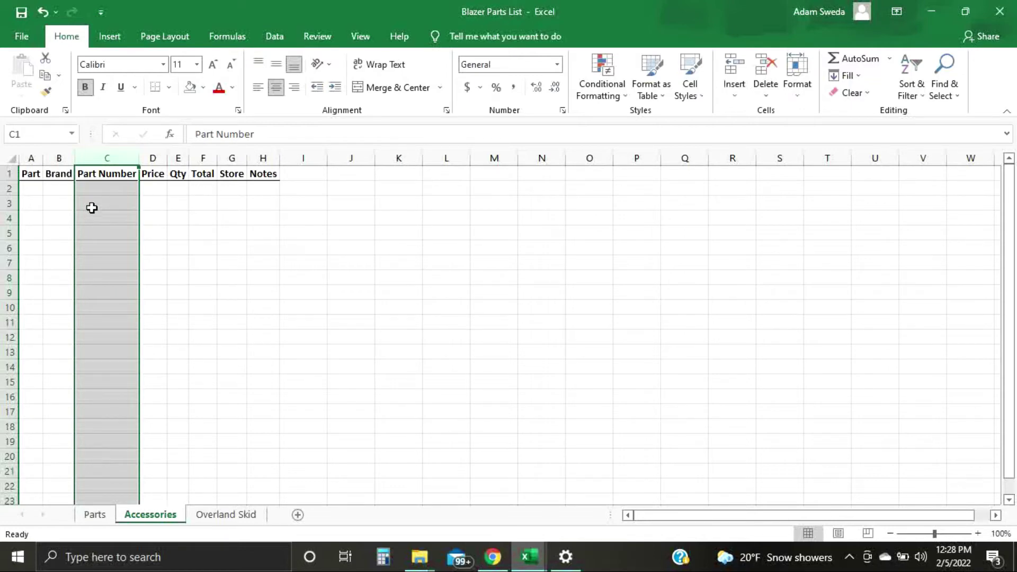
- Switch to the Parts sheet and review the widths of its columns A through H
left_click(93, 515)
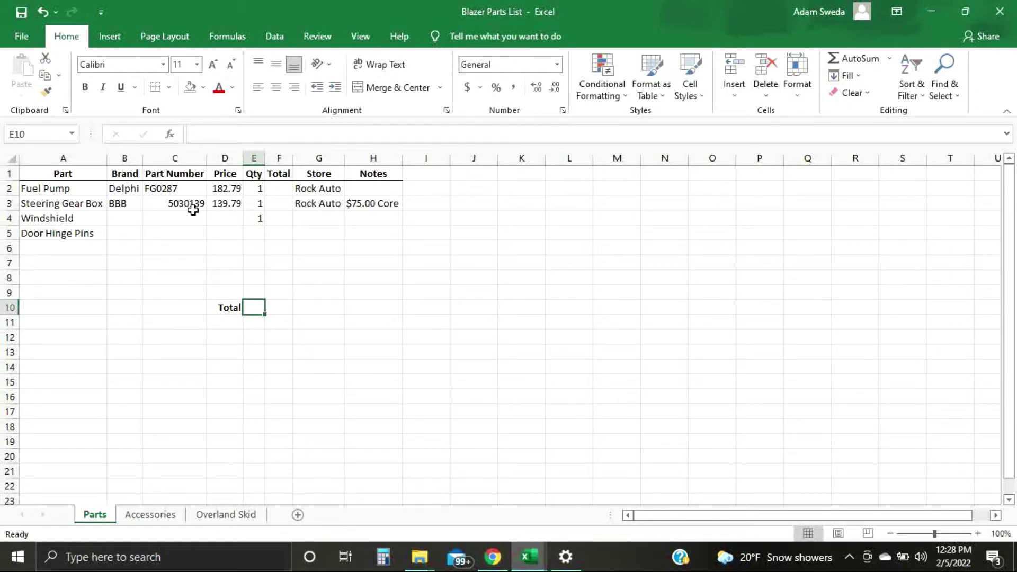
left_click(107, 157)
left_click_drag(142, 157, 142, 157)
left_click_drag(244, 157, 344, 155)
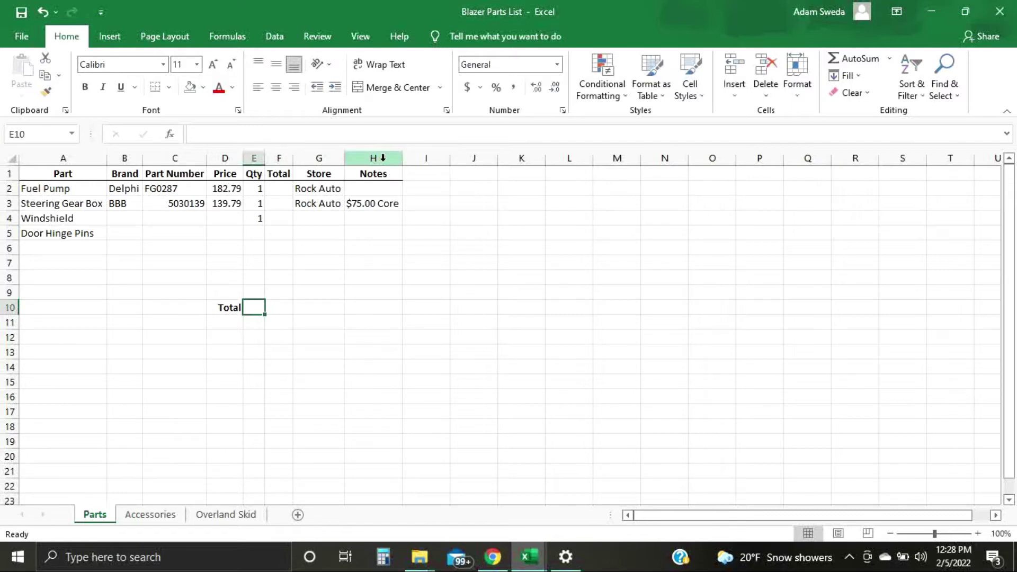
left_click_drag(402, 159, 402, 160)
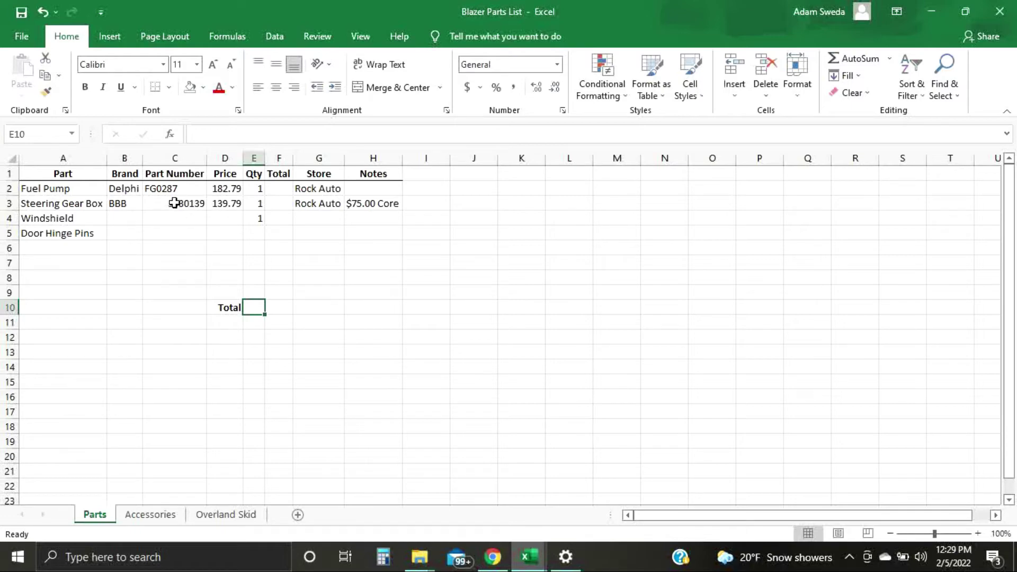
- Set the number format of the Part Number column to Text
left_click(175, 158)
left_click(557, 64)
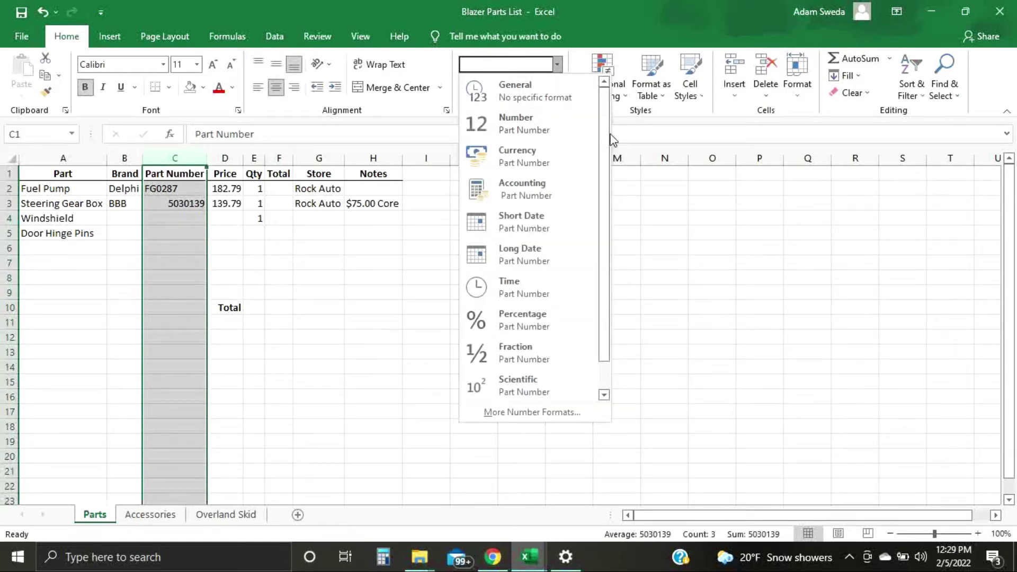
left_click_drag(606, 136, 608, 168)
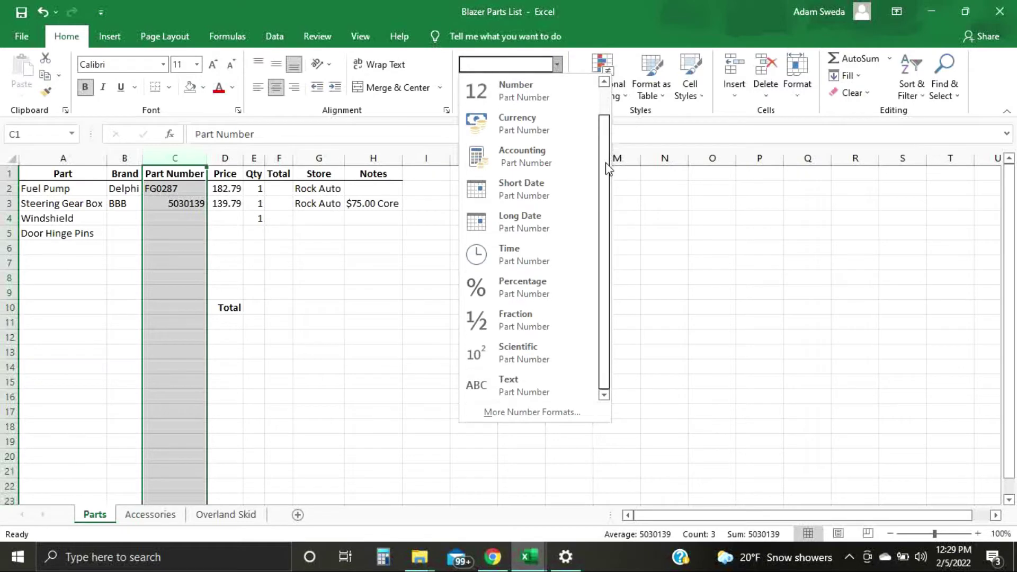
left_click(520, 387)
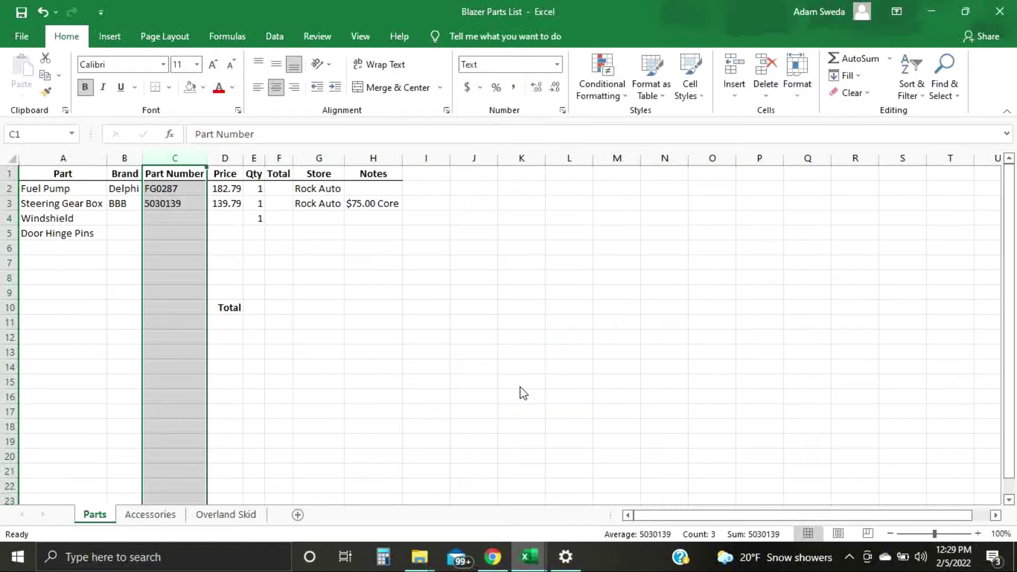
left_click(232, 267)
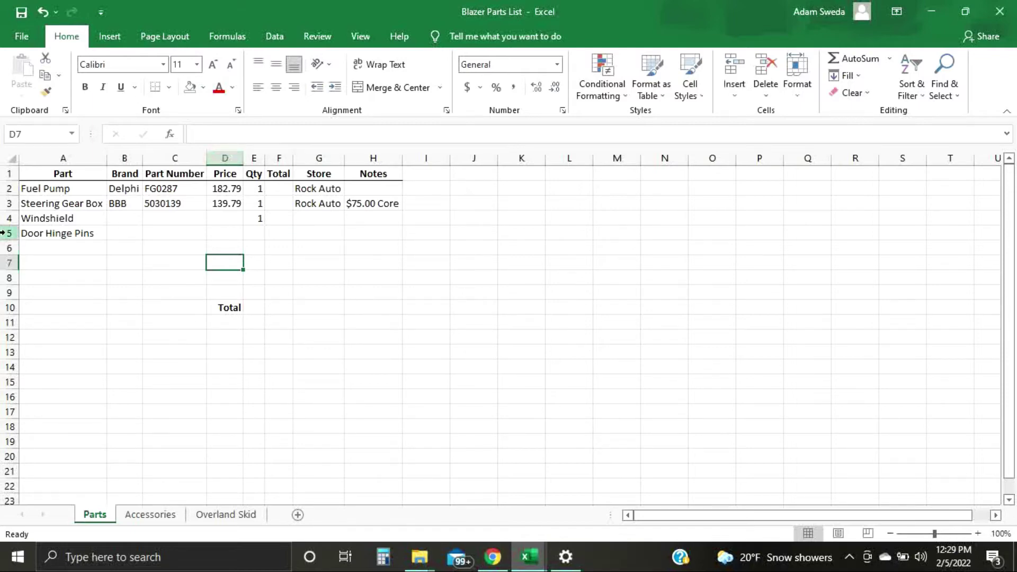
- Set the number format of the Price column to Currency
left_click(223, 154)
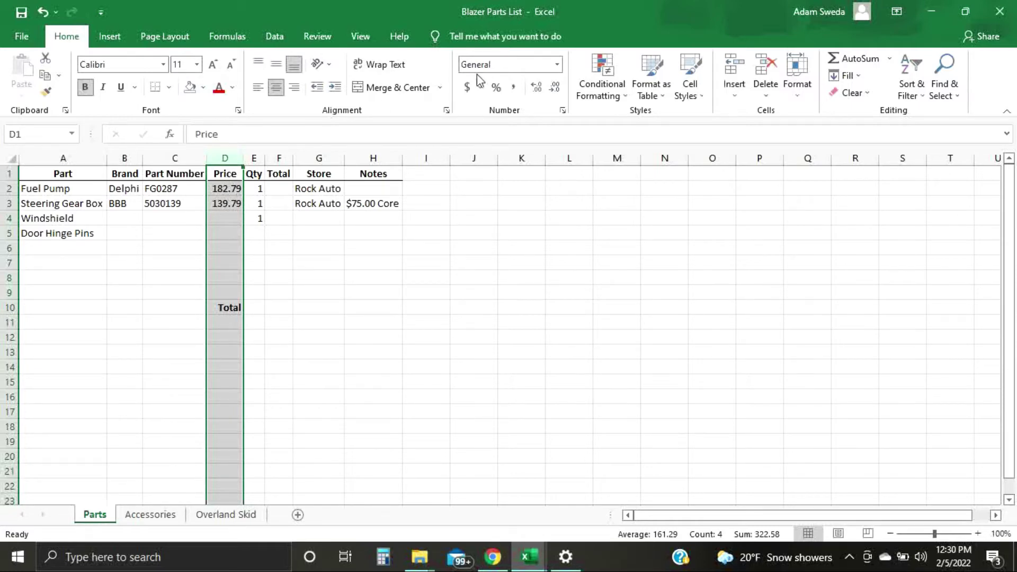
left_click(558, 65)
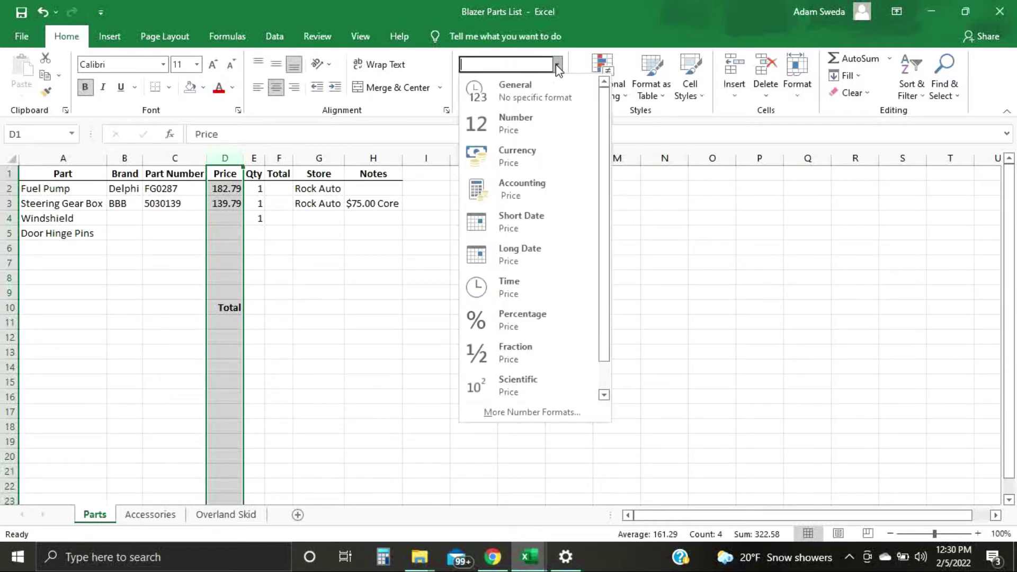
left_click(543, 151)
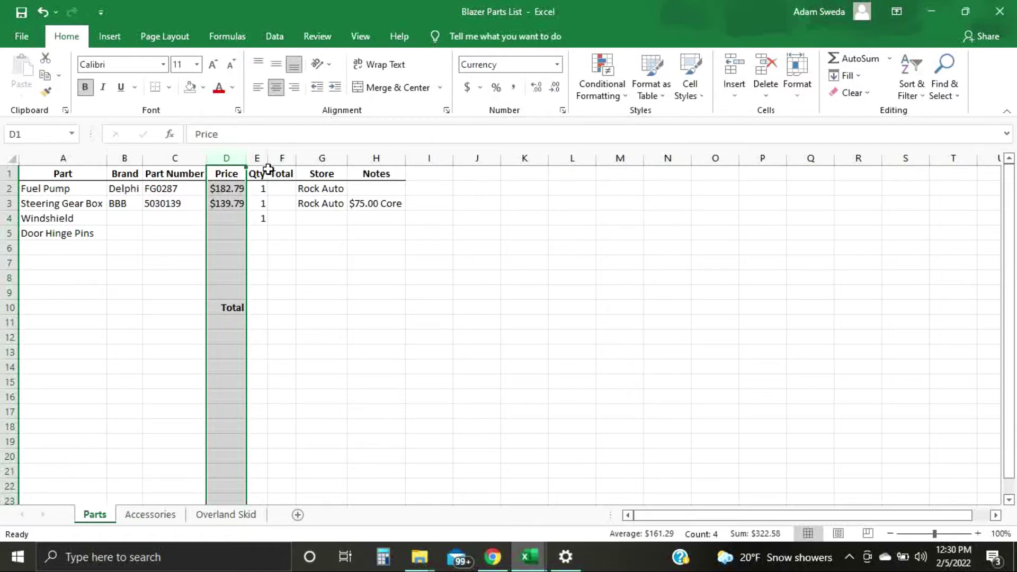
- Try fewer and more decimal places in the Price column, restoring two decimals and autofitting the column width
left_click(553, 90)
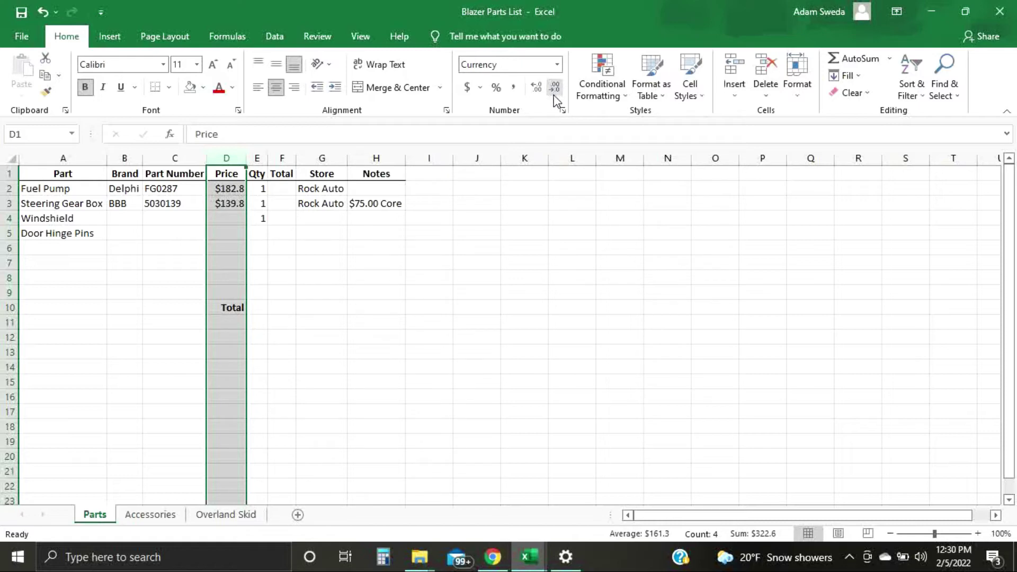
left_click(536, 91)
left_click(536, 91)
left_click(536, 91)
left_click(536, 91)
left_click(560, 90)
left_click(560, 90)
left_click(560, 90)
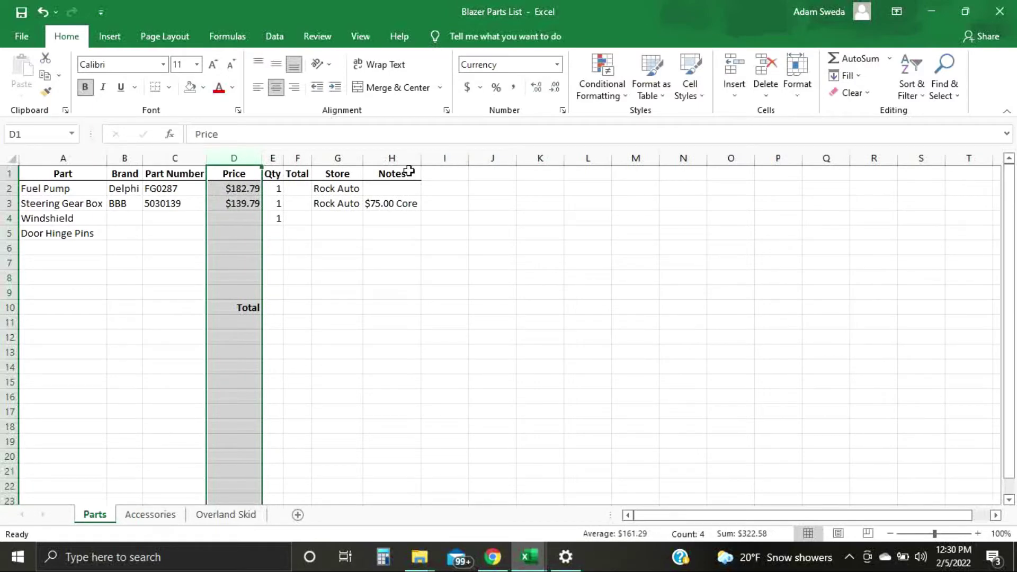
double_click(262, 158)
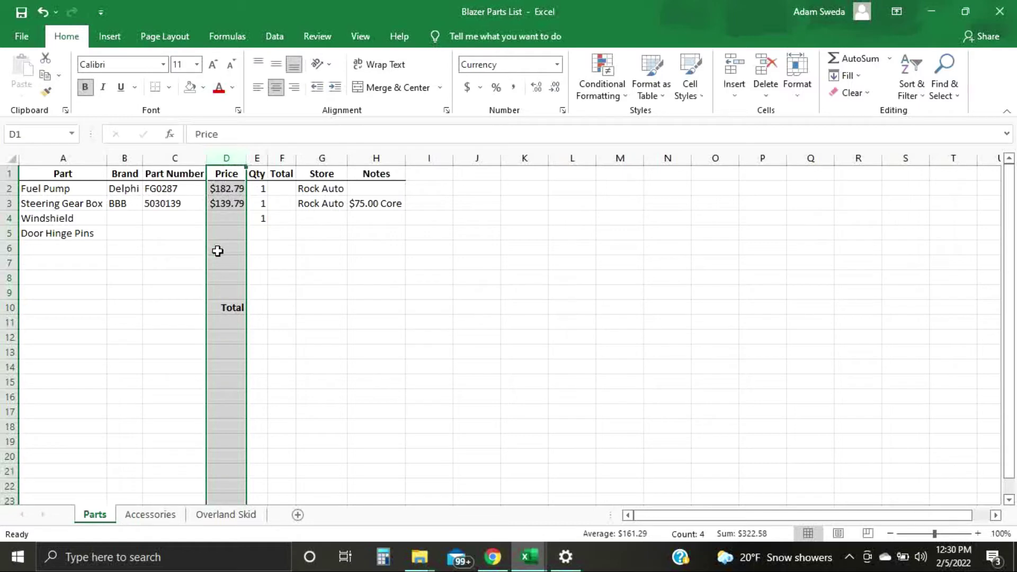
- Format the Qty column as Number with no decimal places
left_click(256, 157)
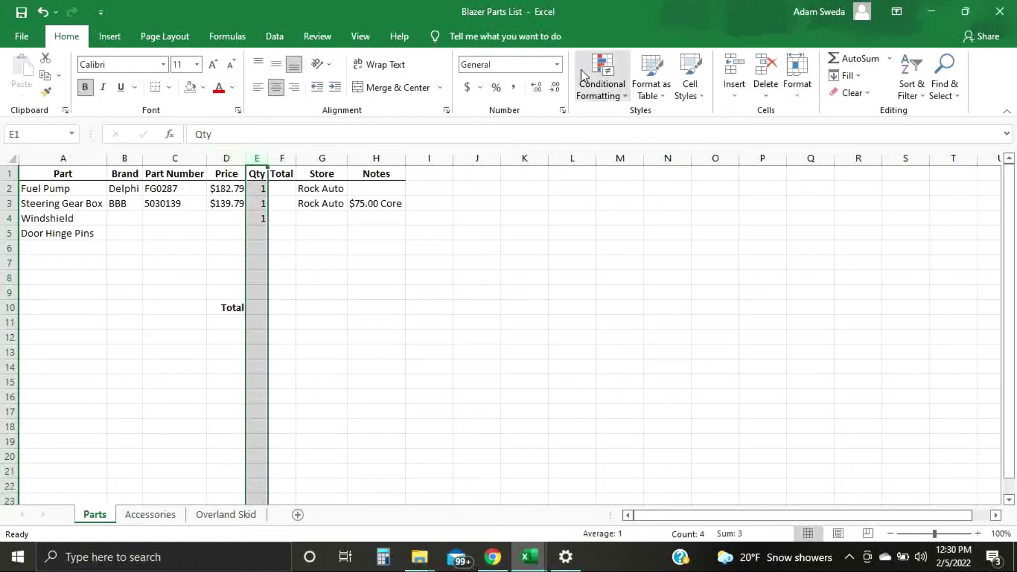
left_click(558, 64)
left_click(539, 132)
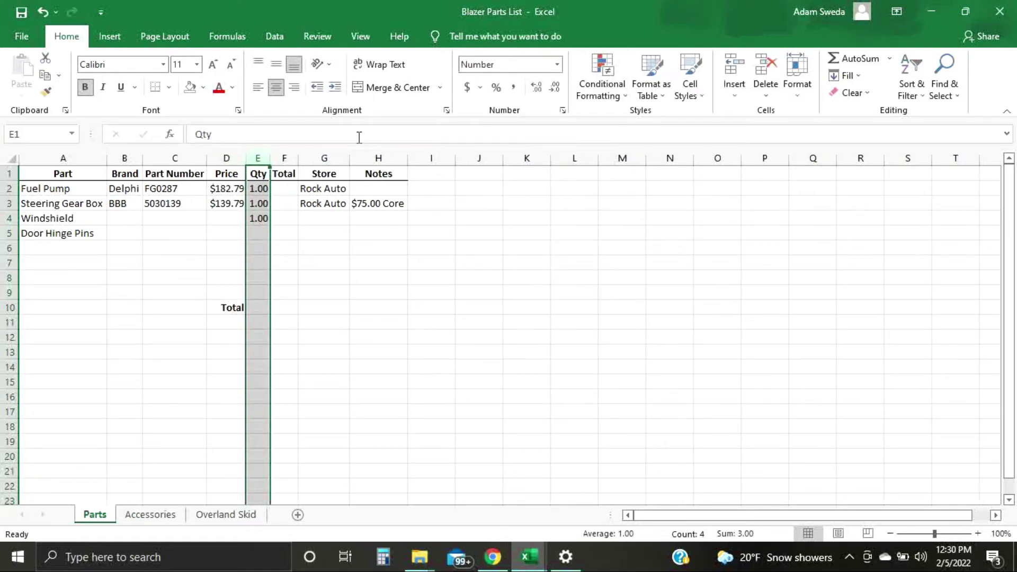
left_click(553, 89)
left_click(554, 89)
- Set the number format of the Total column to Currency
left_click(284, 157)
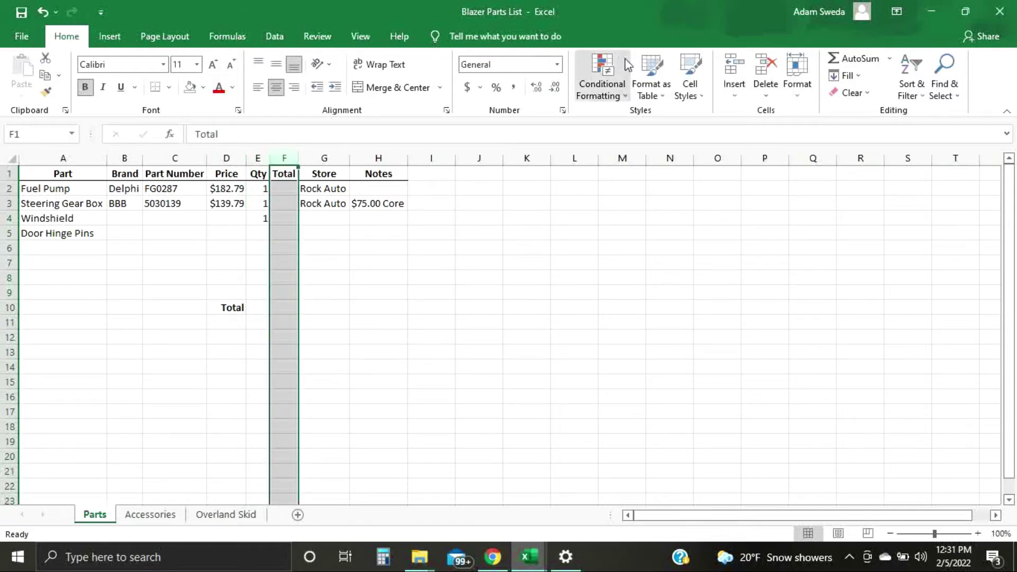
left_click(558, 66)
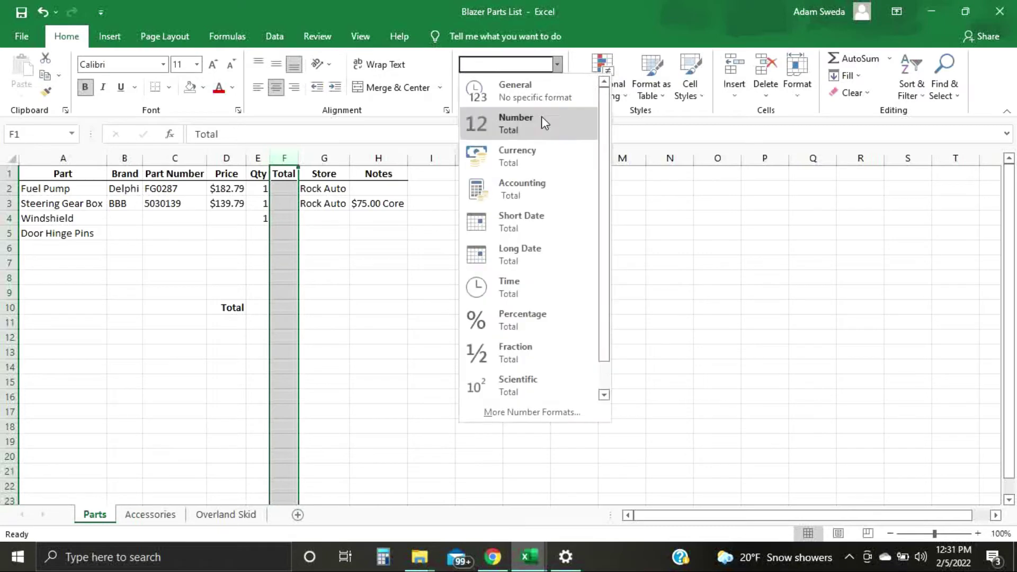
left_click(522, 163)
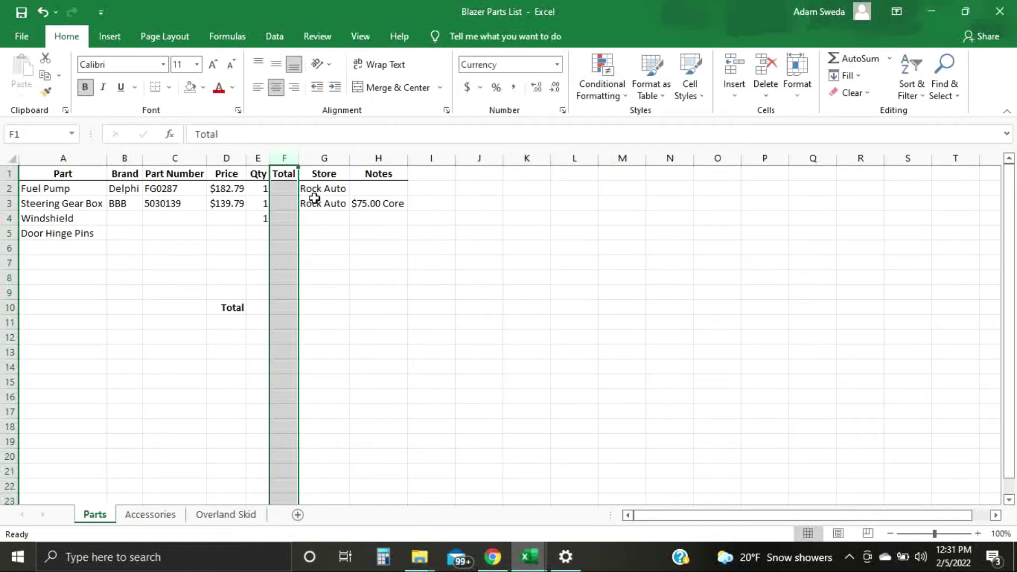
- Enter the formula =(D2*E2) in the Total cell of the Fuel Pump row to multiply price by quantity
left_click(288, 189)
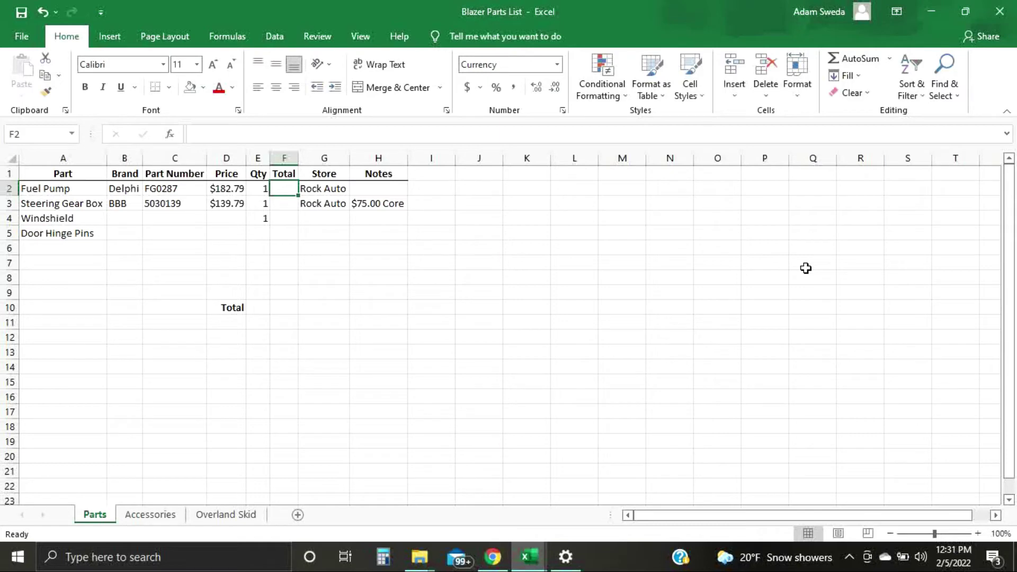
type("=")
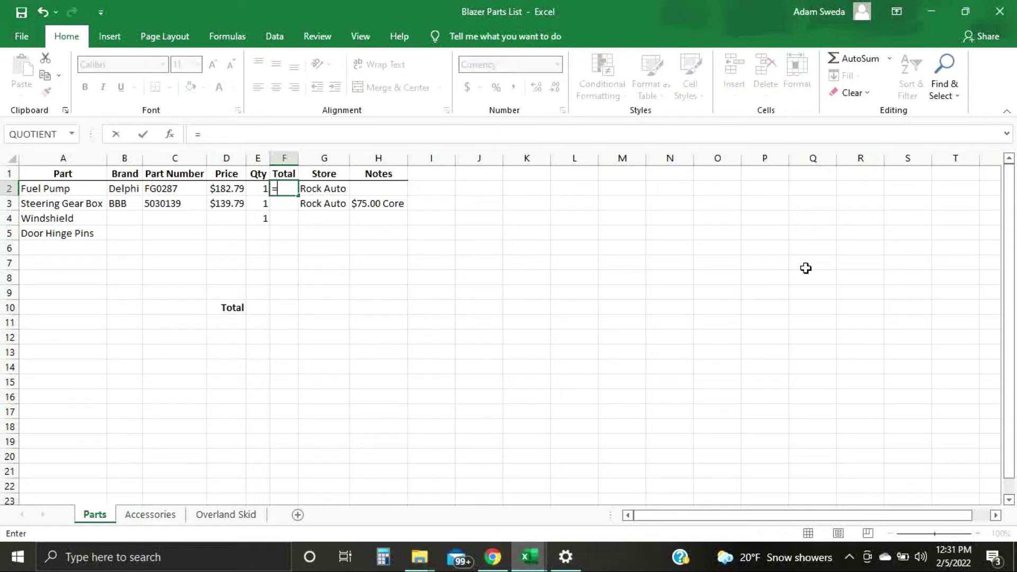
type("(")
type("d2")
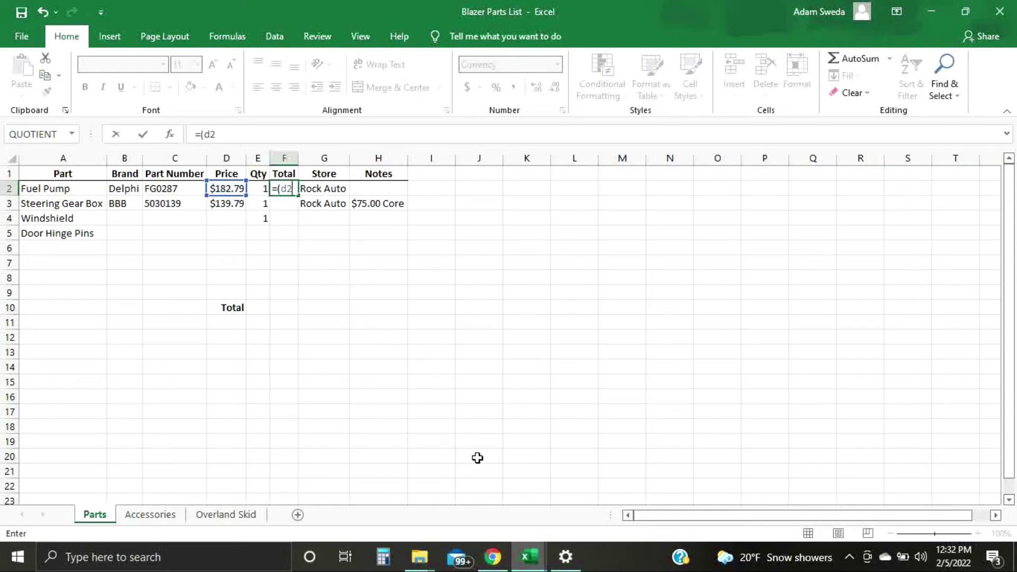
type("*e2")
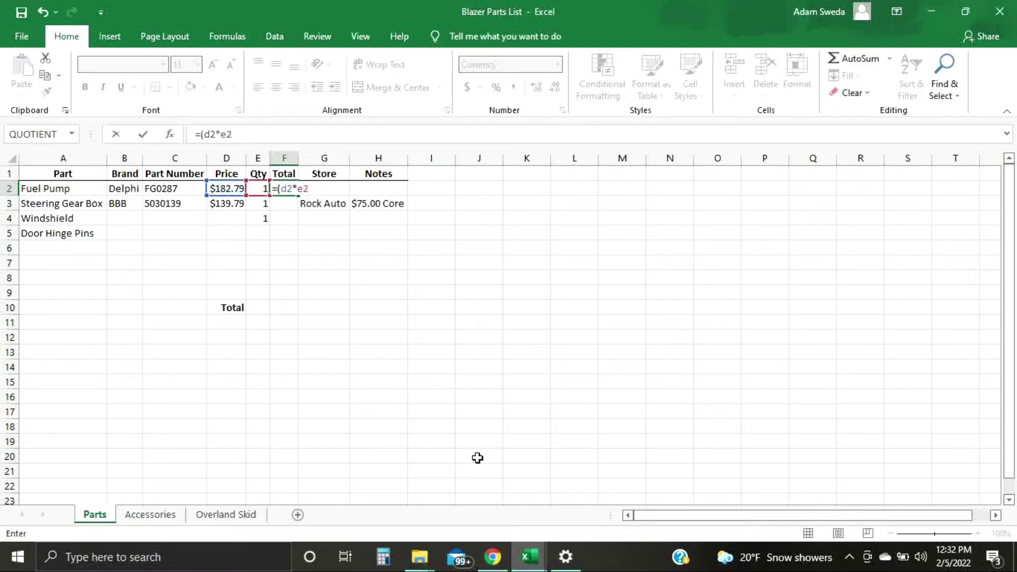
type(")")
key("Return")
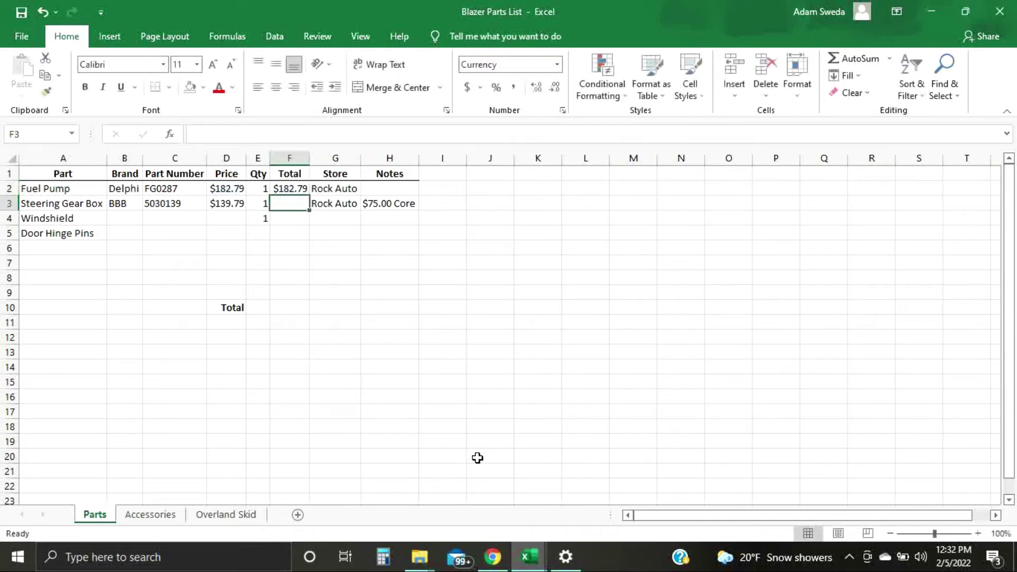
- Test the Fuel Pump total with quantities of 2 and 13, and autofit the Total column's width
left_click(257, 189)
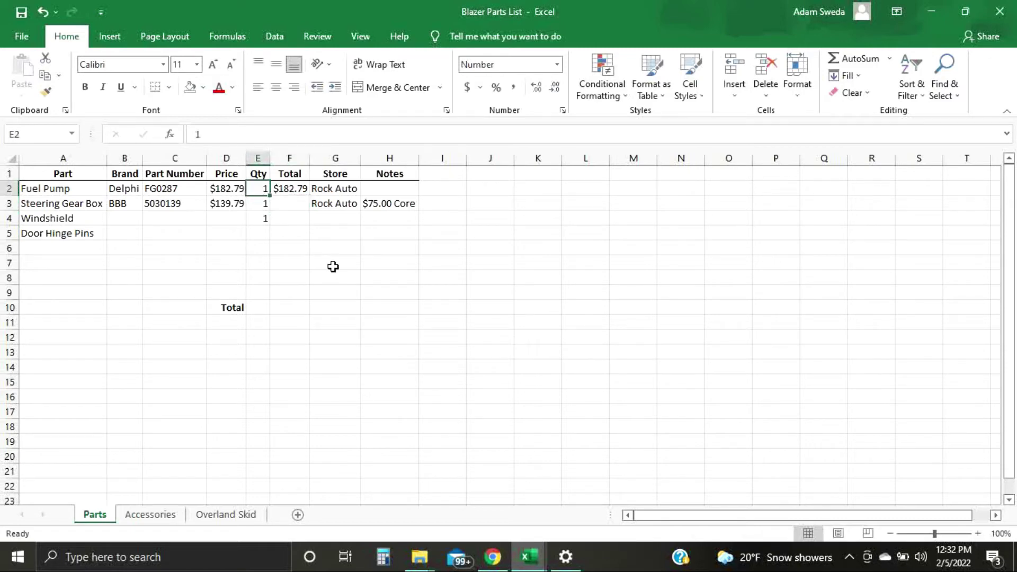
type("2")
key("Return")
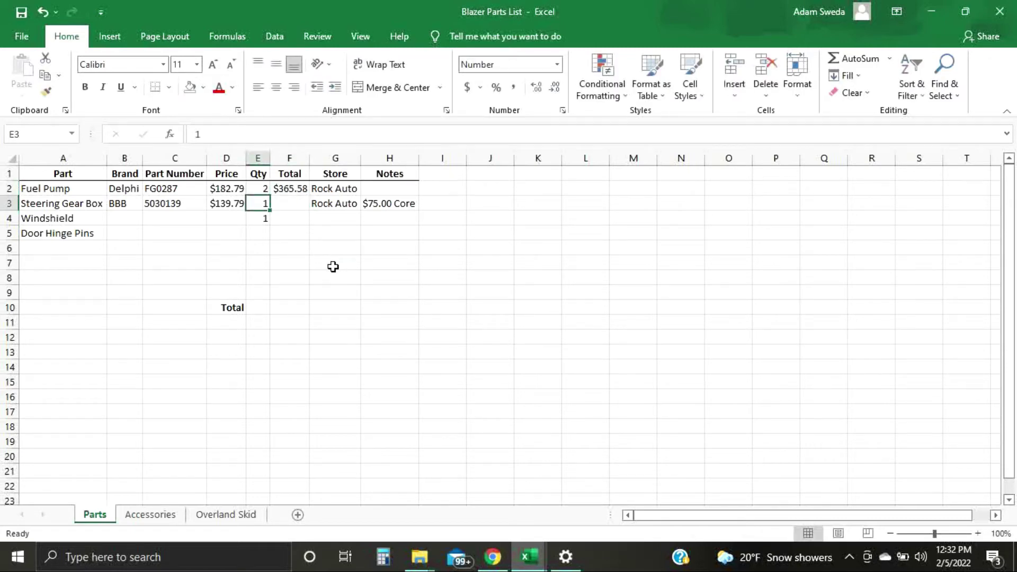
key("Up")
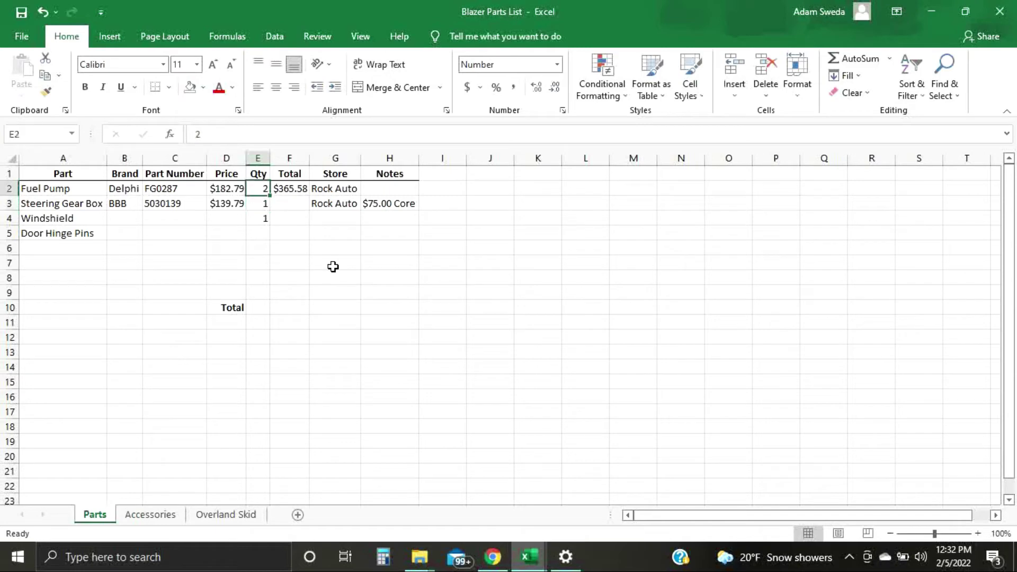
type("13")
key("Return")
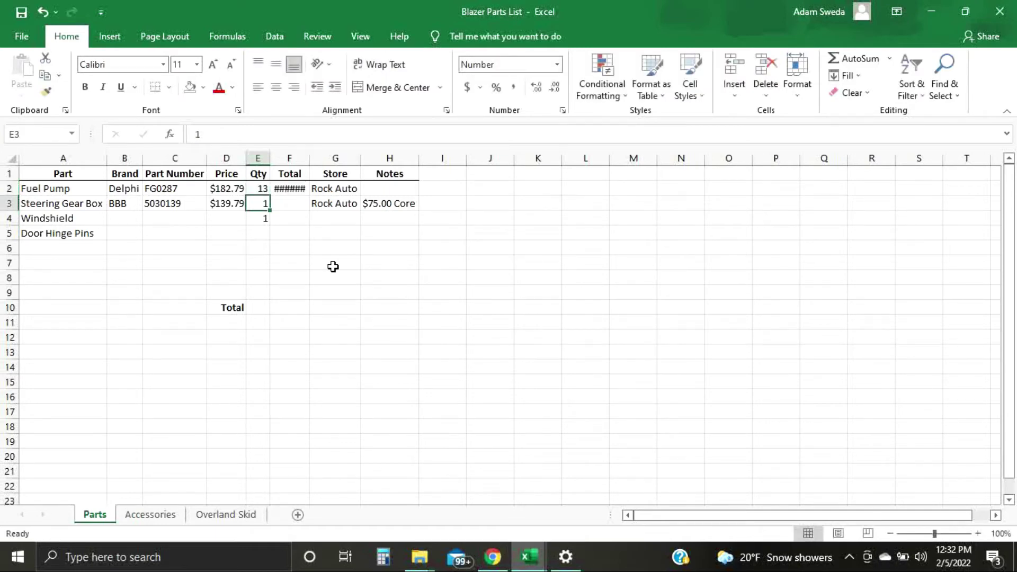
double_click(310, 158)
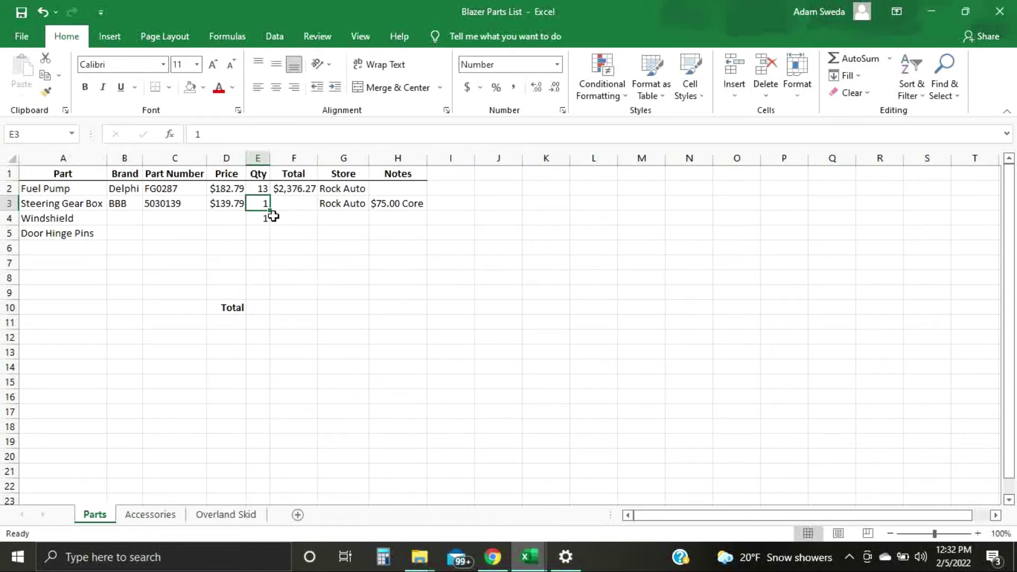
- Set the Fuel Pump quantity back to 1 and autofit the Total column's width again
key("Up")
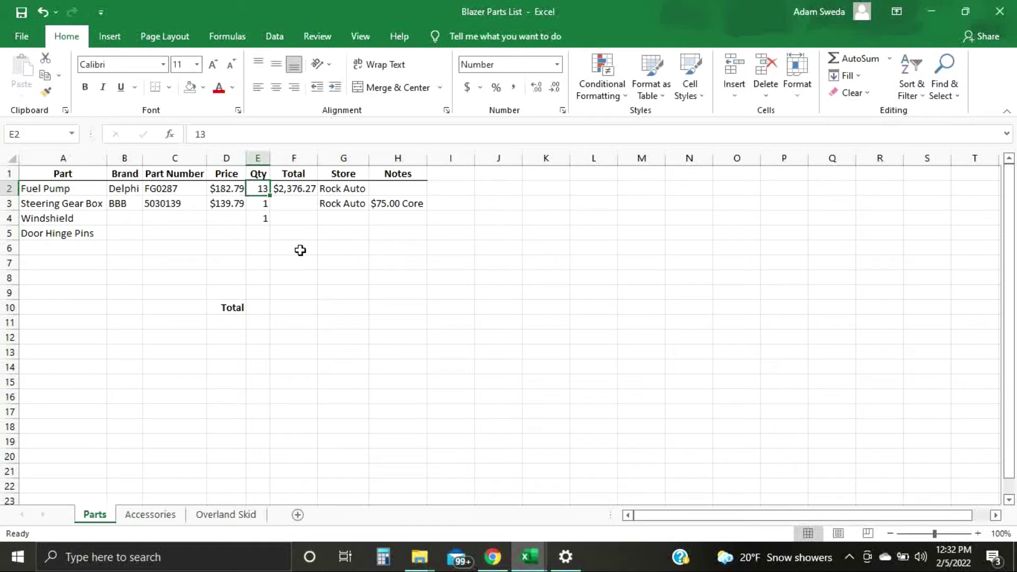
type("1")
left_click(318, 154)
double_click(319, 154)
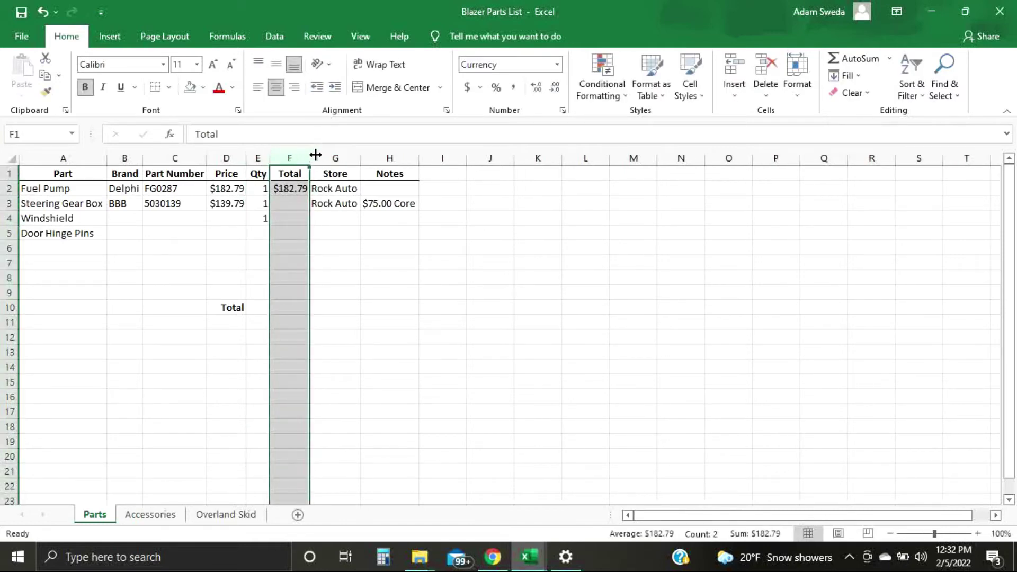
- Fill the Fuel Pump total formula from F2 down through F7
left_click(292, 205)
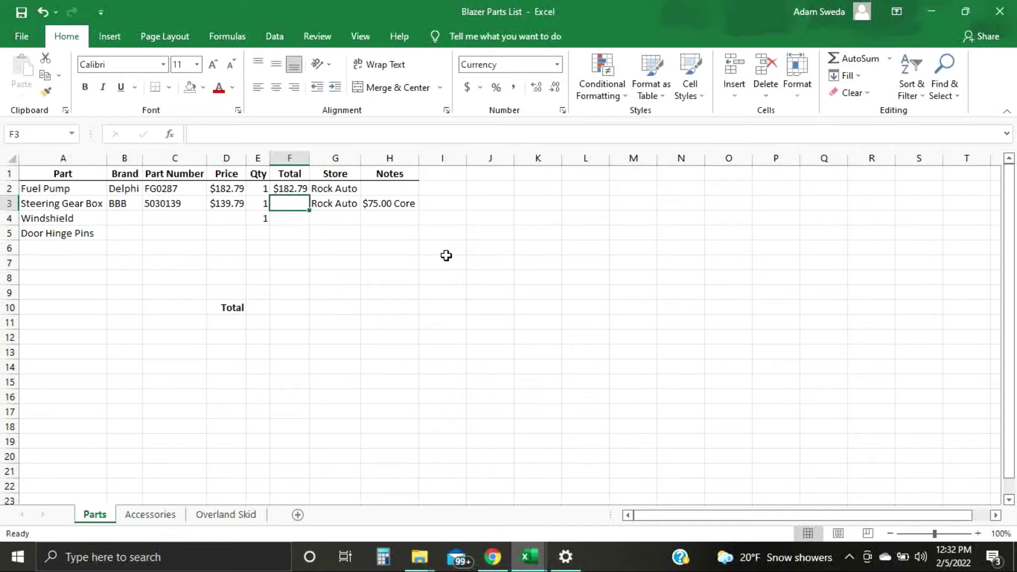
left_click(304, 190)
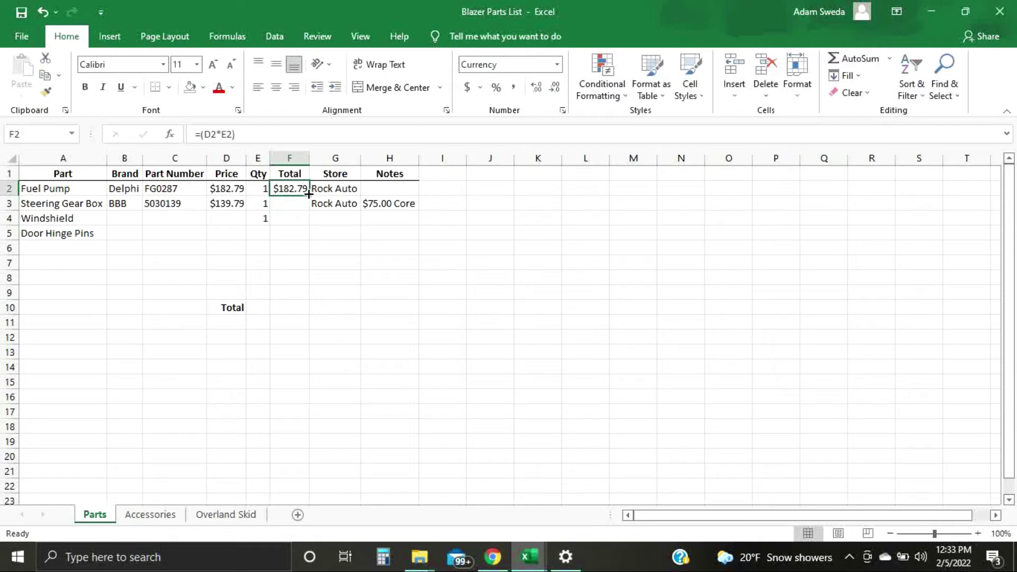
left_click_drag(310, 195, 311, 275)
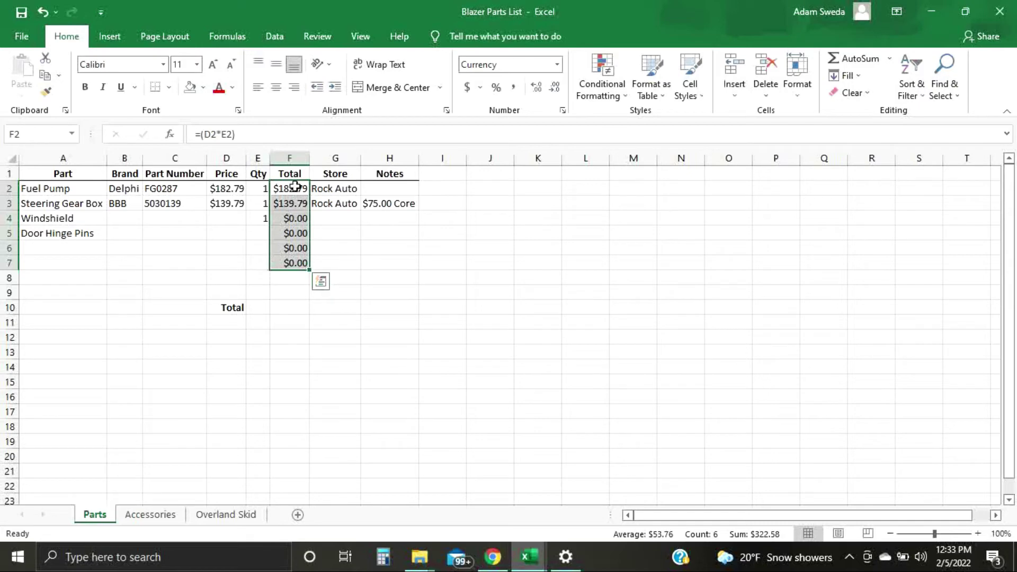
- Add AutoSum formulas in the Total row for the Qty column in E10 and the Total column in F10
left_click(262, 309)
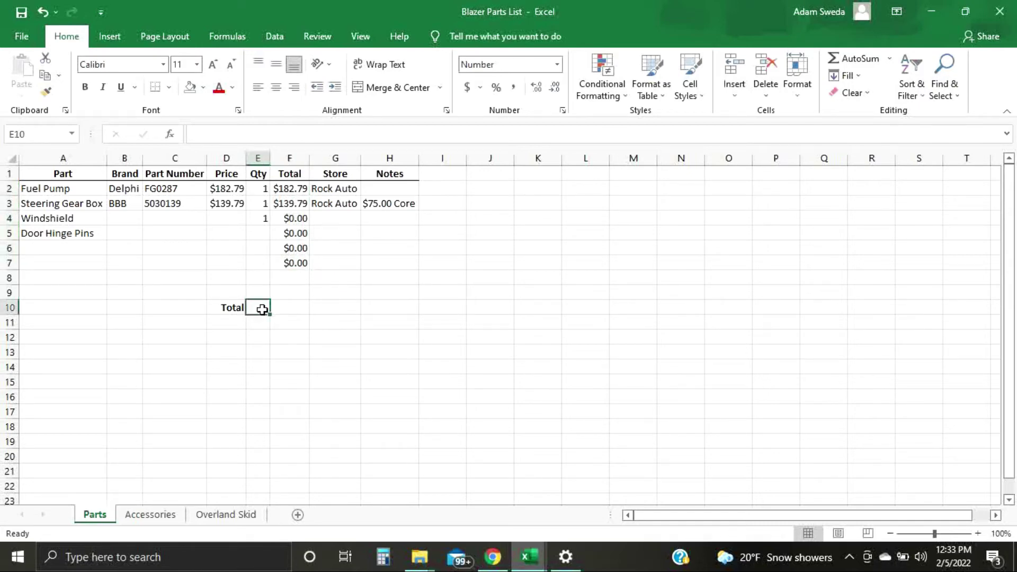
left_click(857, 60)
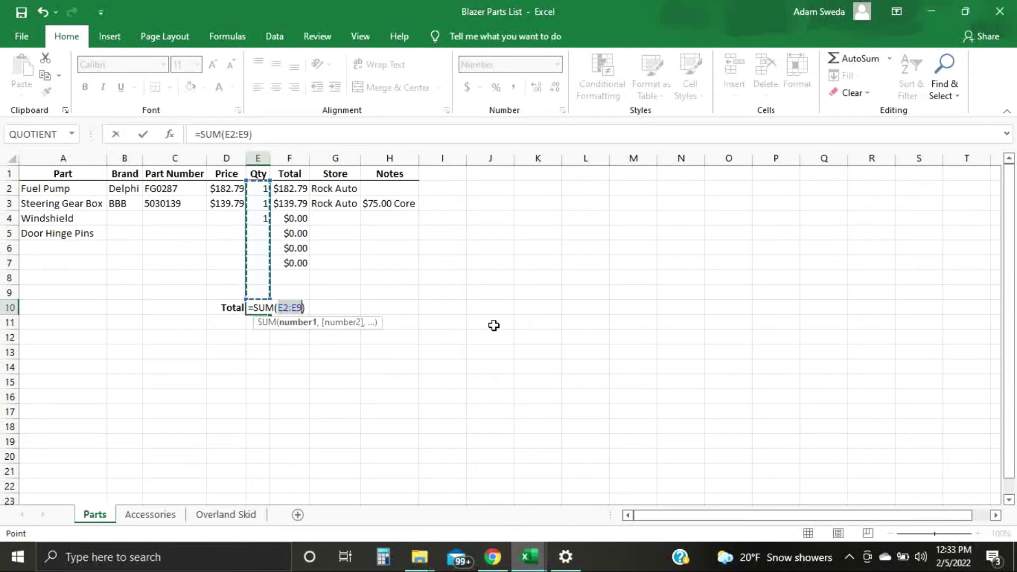
key("Return")
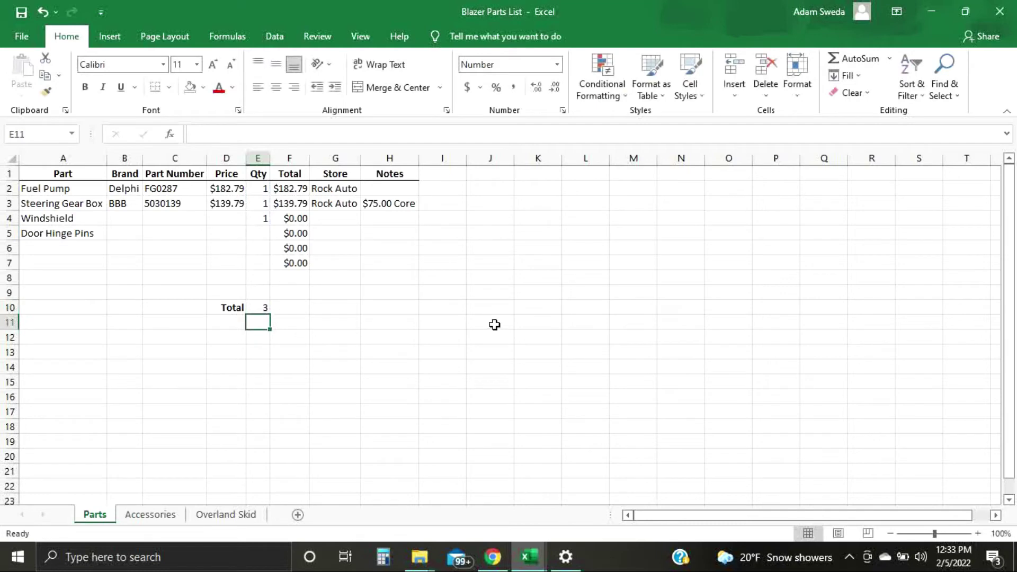
left_click(315, 307)
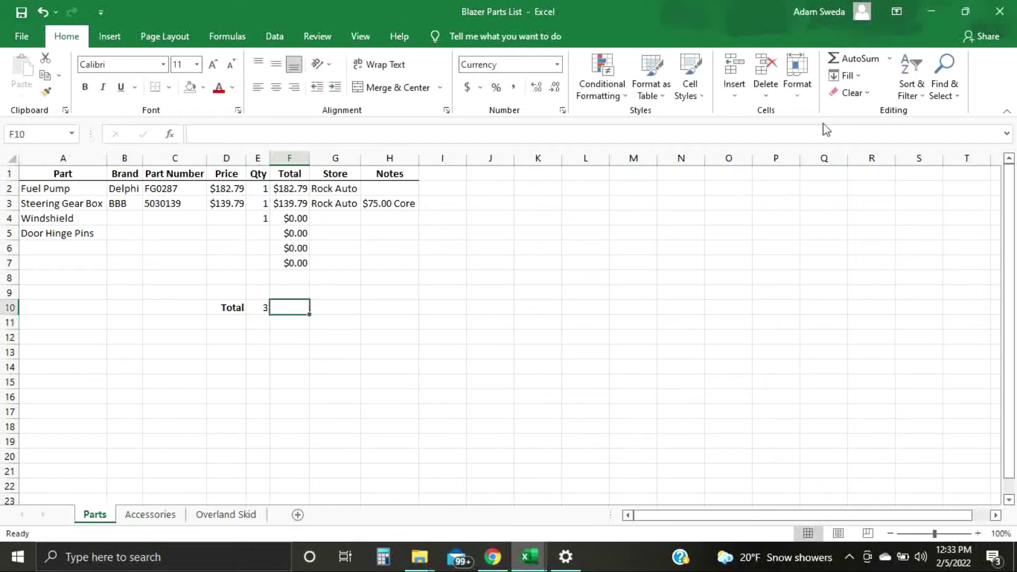
left_click(859, 59)
key("Return")
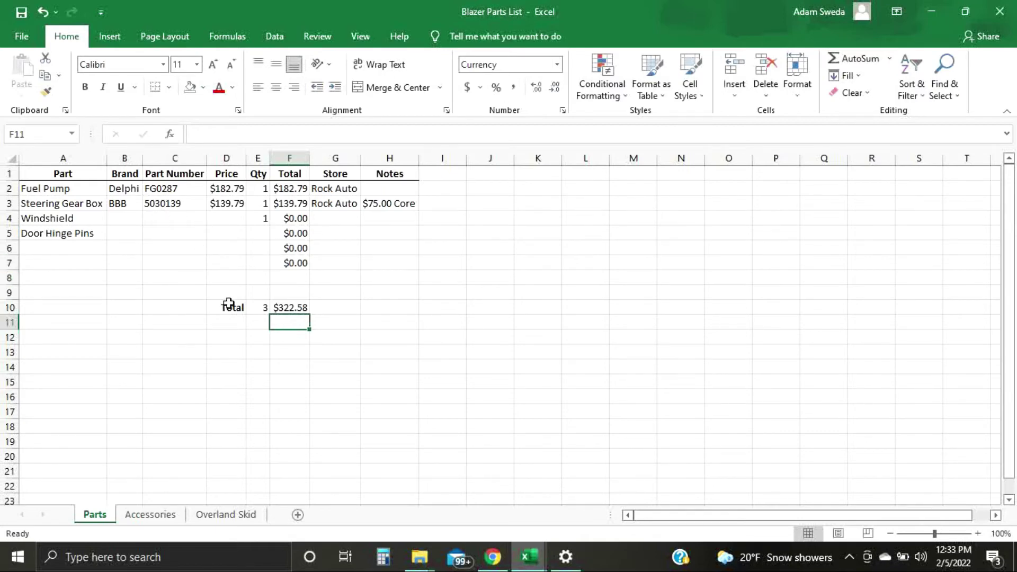
- Insert seven blank rows above row 7 to make room for more parts
left_click(6, 264)
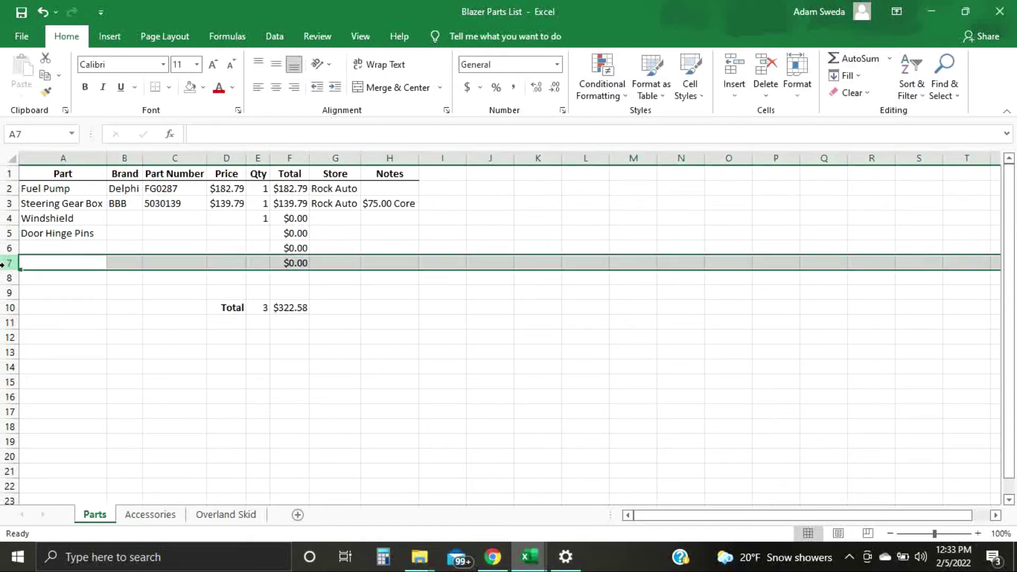
key("ctrl+shift+plus")
key("ctrl+shift+plus")
key("ctrl+shift+plus")
key("ctrl+shift+plus")
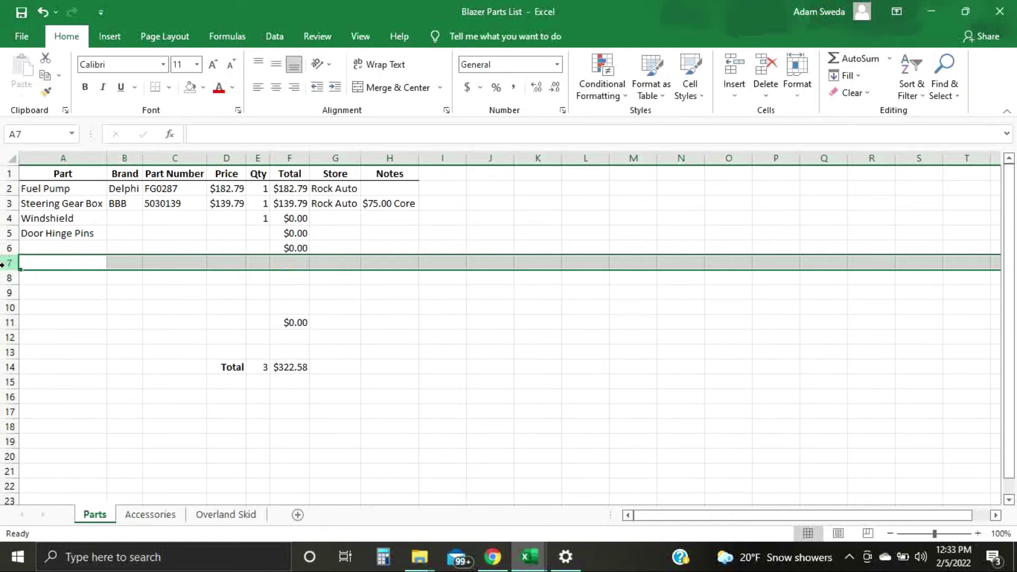
key("ctrl+shift+plus")
key("ctrl+shift+plus")
key("ctrl+shift+plus")
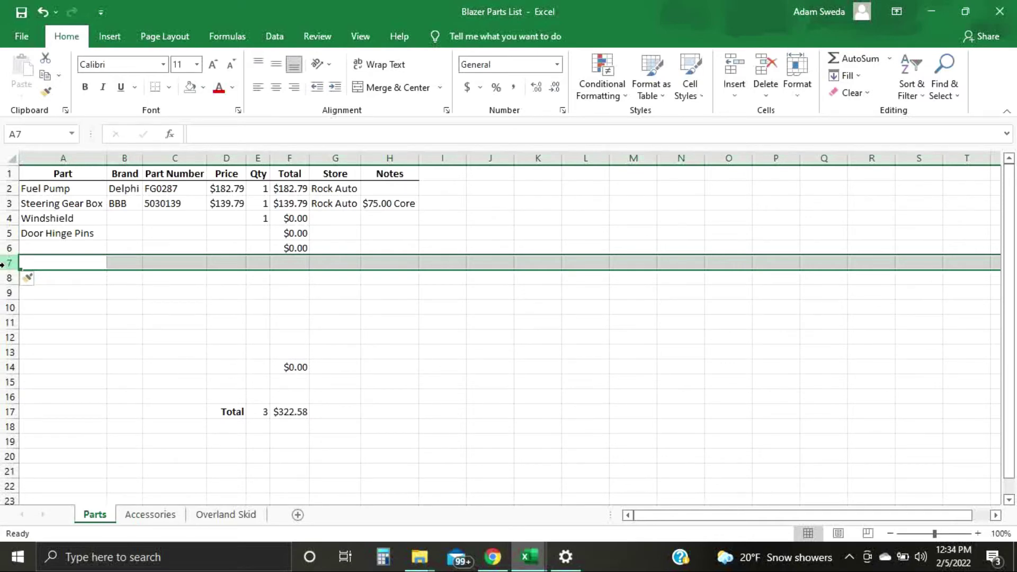
- Fill row 7 with part tires, brand bfg, part number 12345, price 185 and quantity 5
left_click(40, 263)
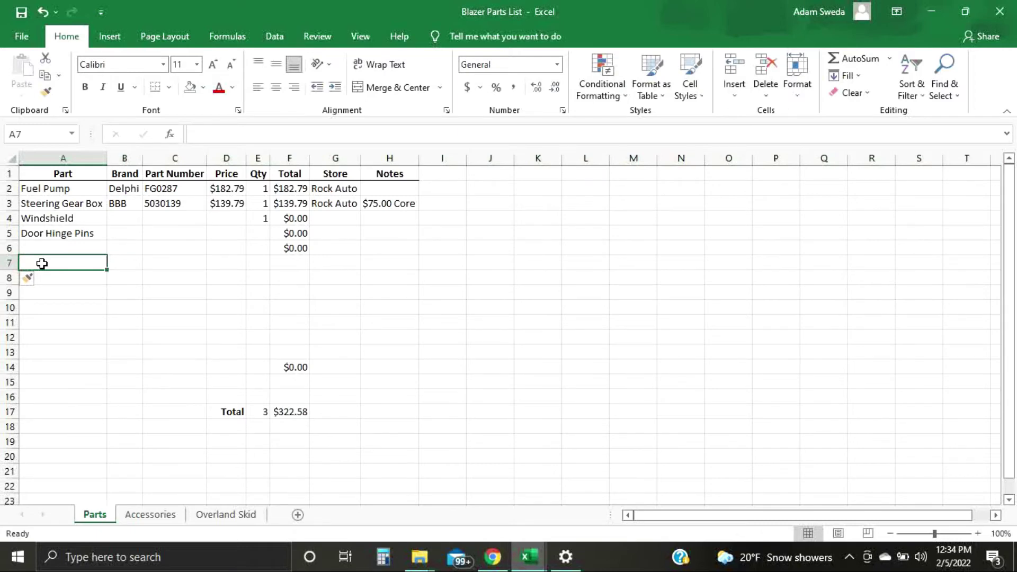
type("t")
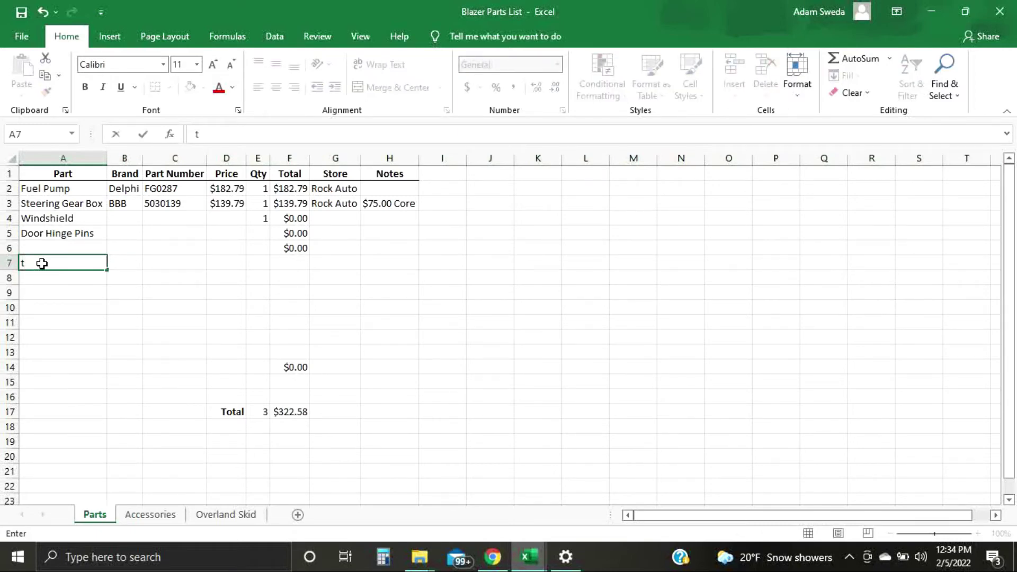
type("ires")
key("Tab")
type("bfg")
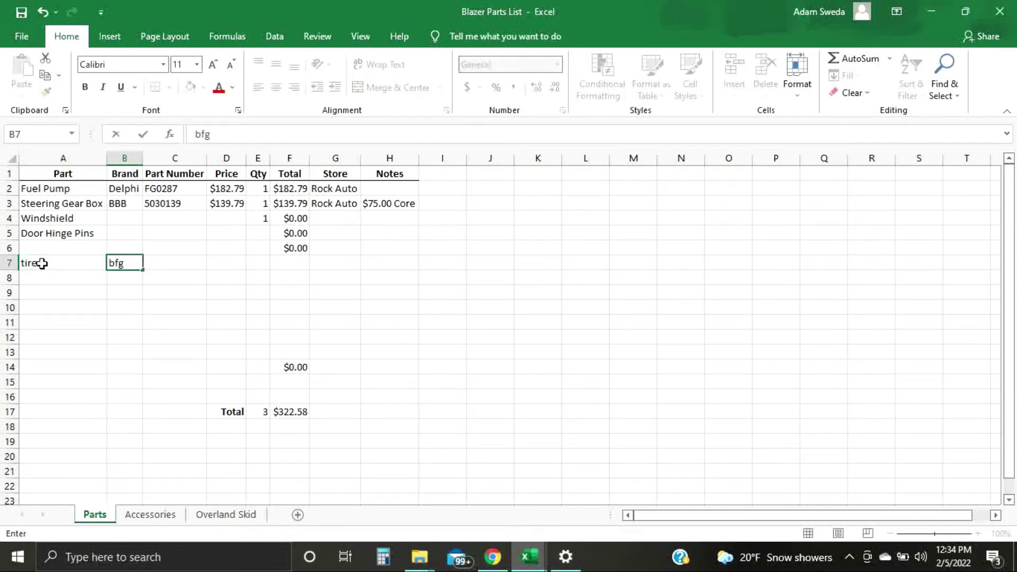
key("Tab")
type("12345")
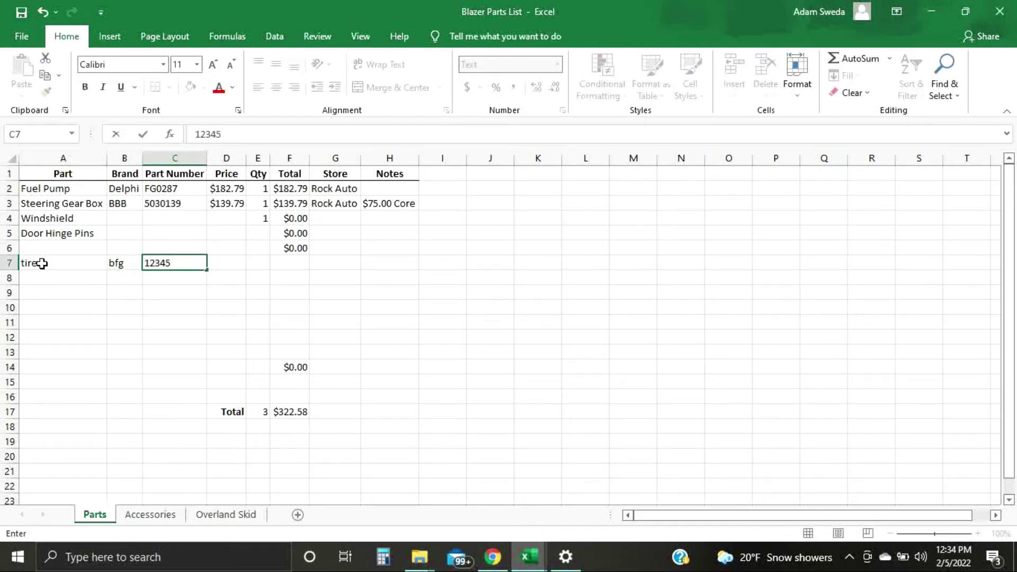
key("Tab")
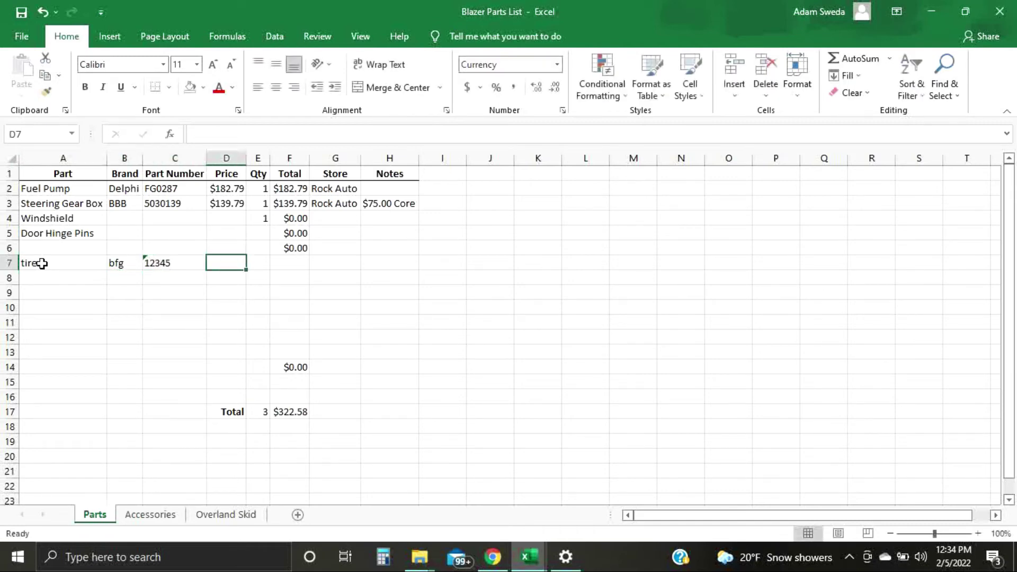
type("185")
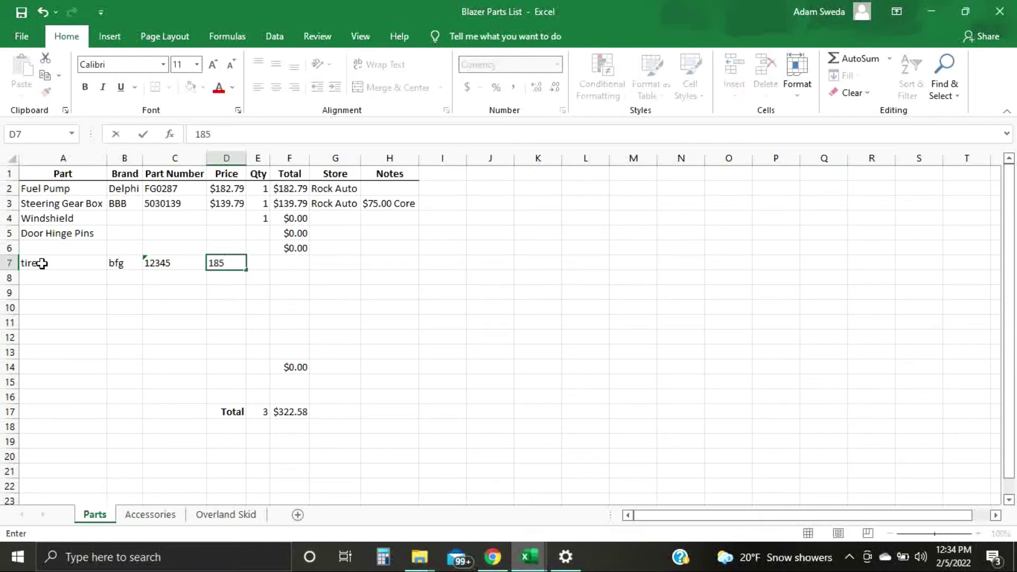
key("Tab")
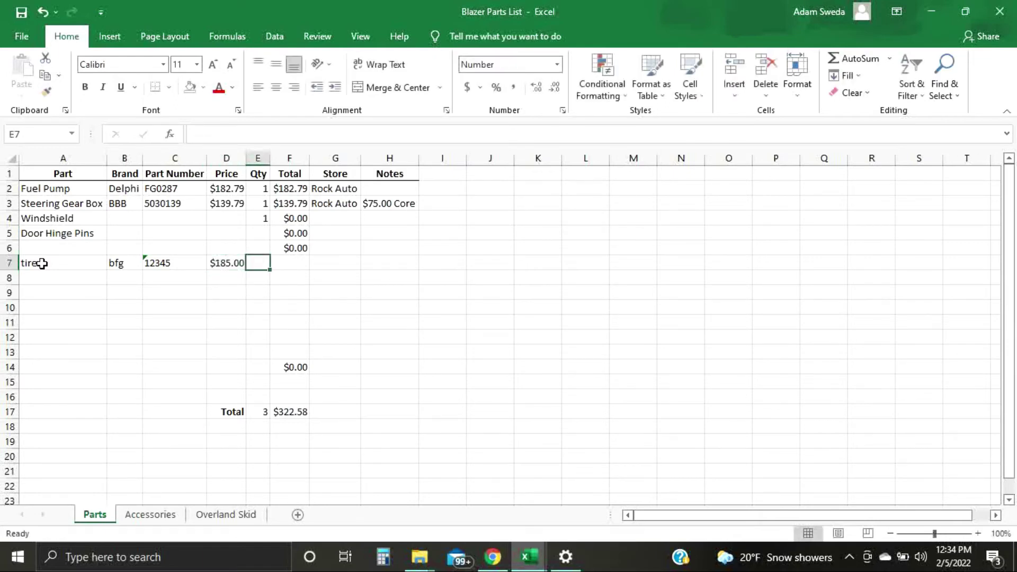
type("5")
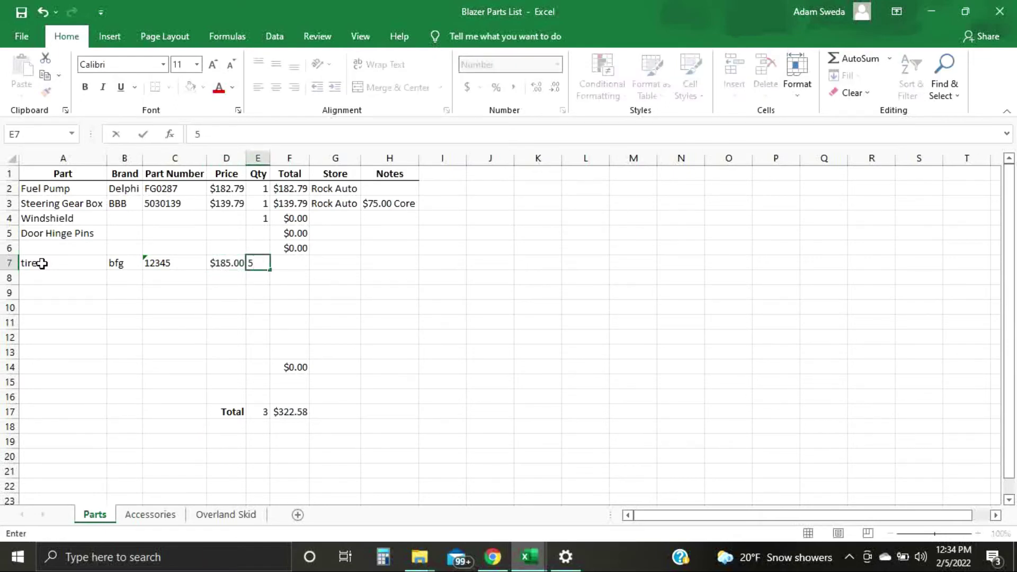
key("Tab")
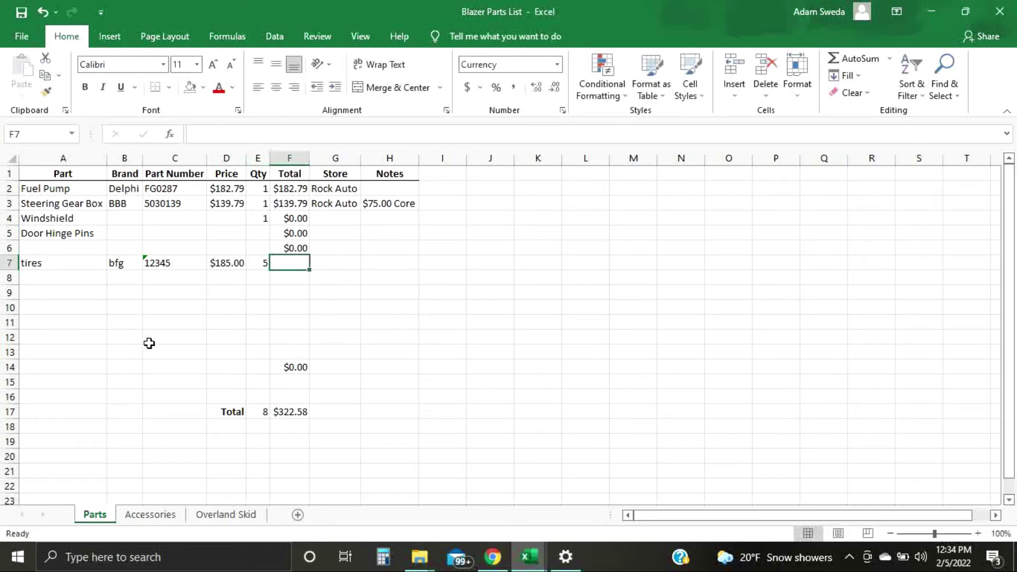
- Fill the total formula from F6 down through F13 across the inserted rows
left_click(202, 334)
left_click(302, 247)
left_click_drag(309, 255, 305, 356)
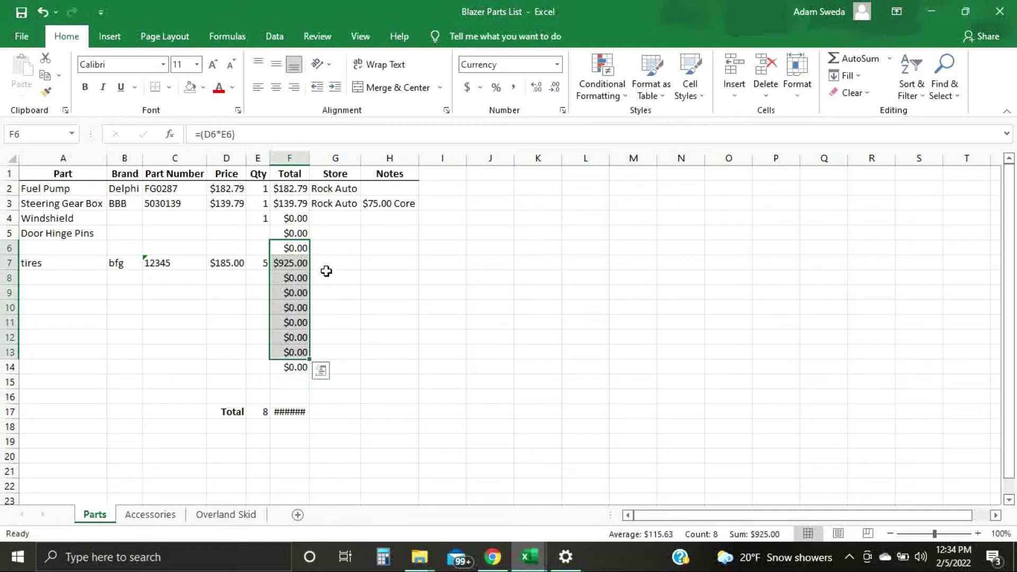
- Delete the entire tires row, row 7, from the parts list
left_click(4, 263)
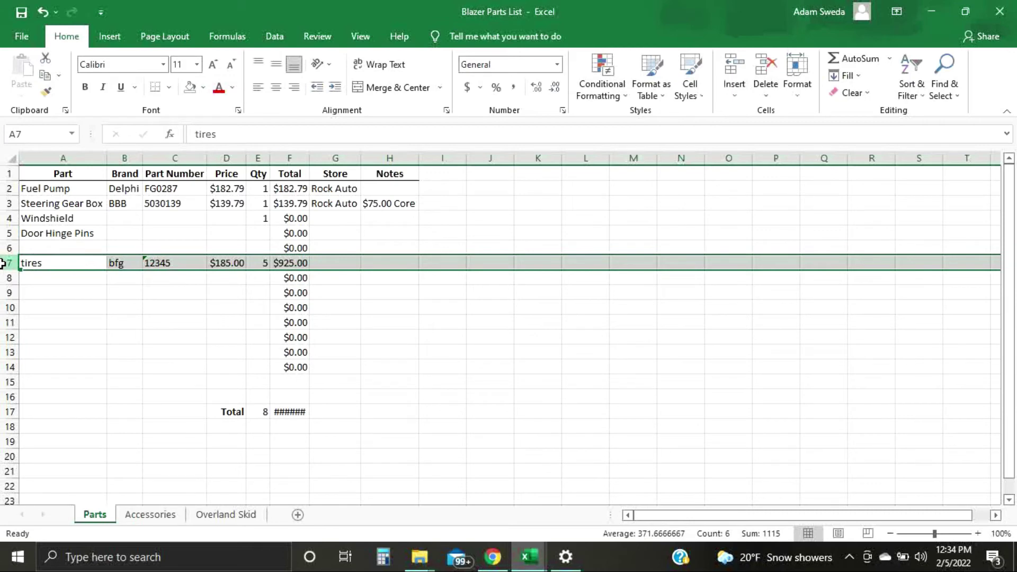
key("ctrl+minus")
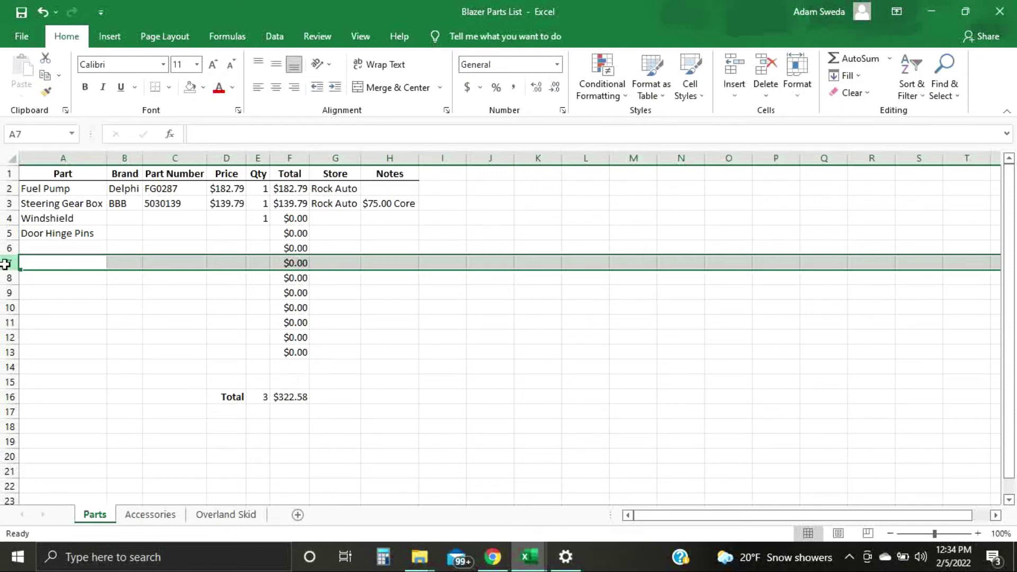
- Delete six surplus empty rows starting at row 7, closing the gap above the Total row
key("ctrl+minus")
key("ctrl+minus")
key("ctrl+minus")
key("ctrl+minus")
key("ctrl+minus")
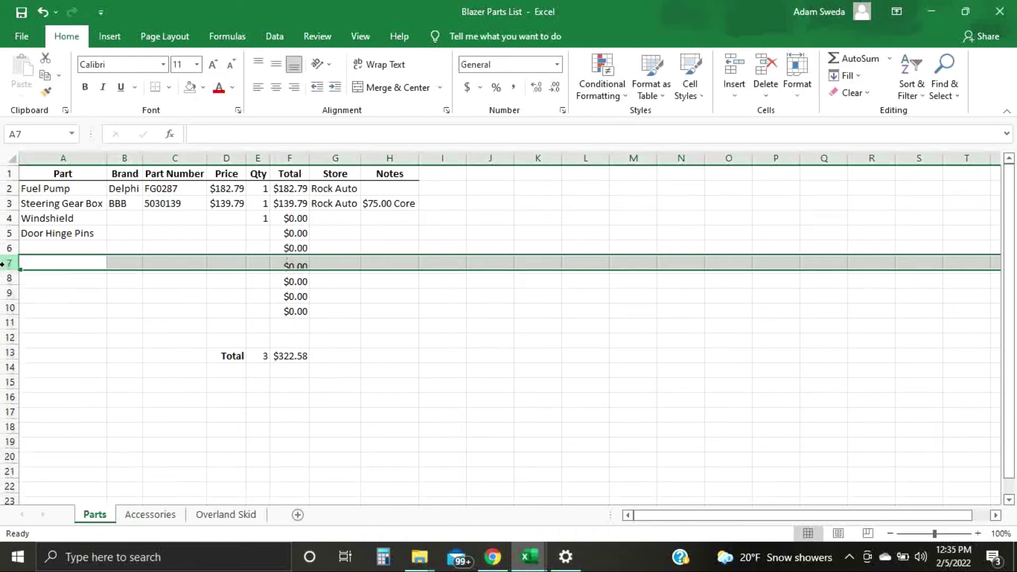
key("ctrl+minus")
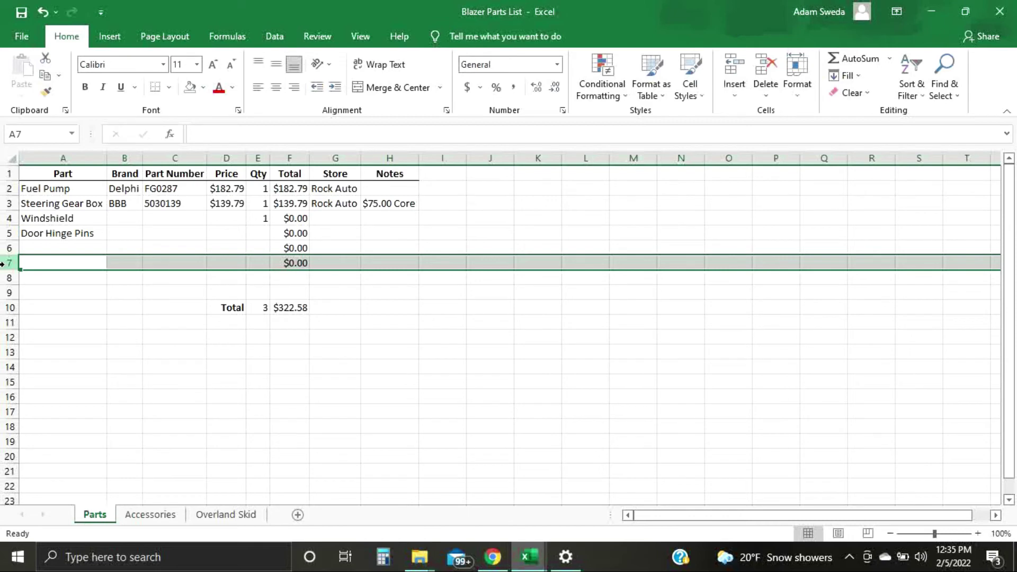
left_click(307, 281)
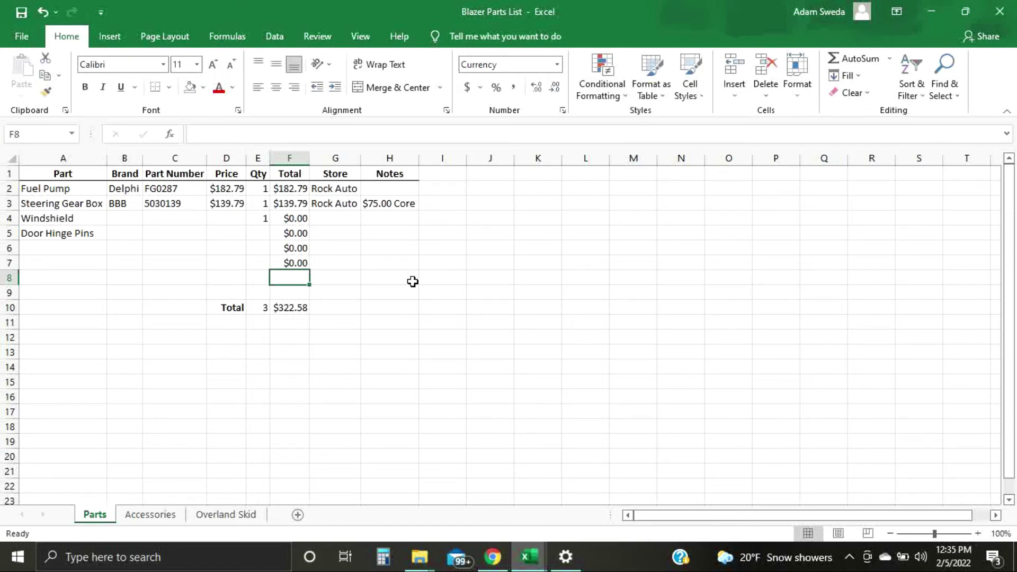
- Look over the Accessories and Overland Skid sheets and return to the Parts sheet
left_click(125, 219)
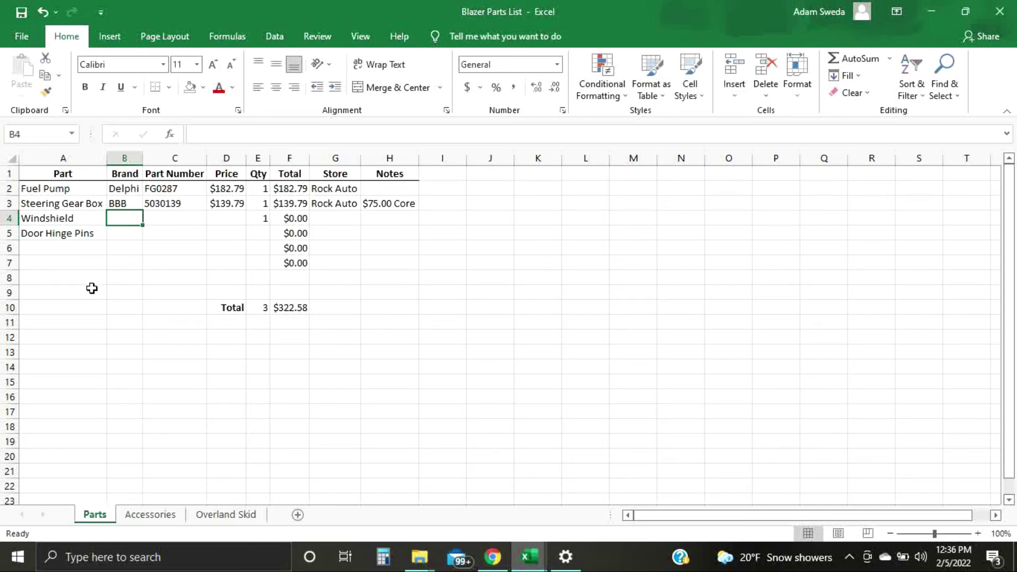
left_click(149, 515)
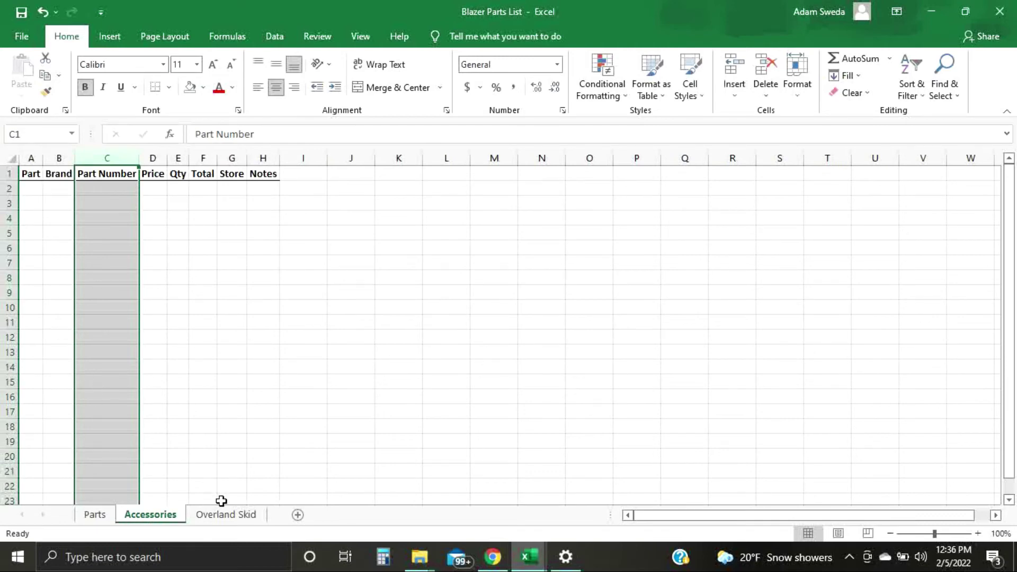
left_click(222, 517)
left_click(87, 514)
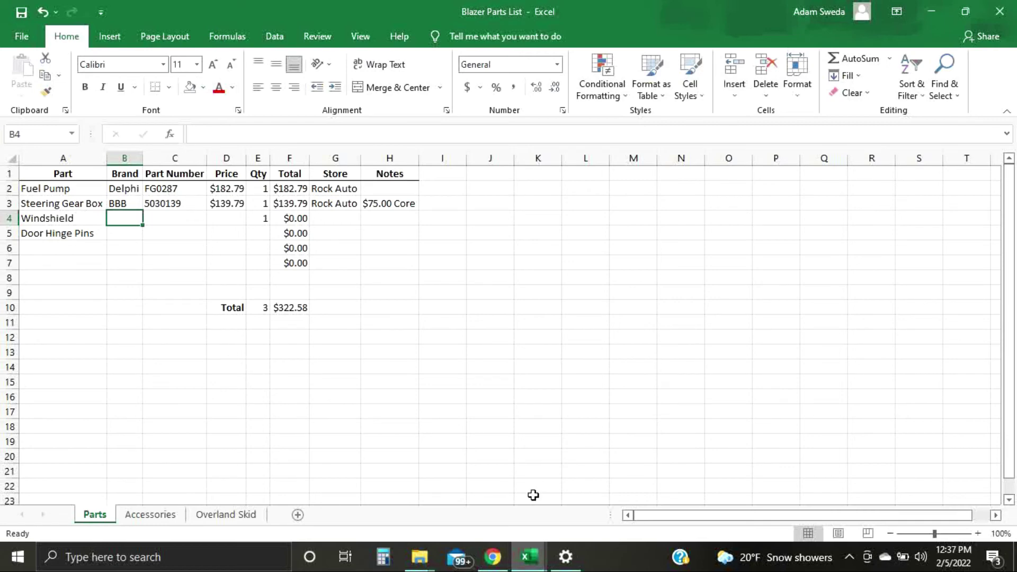
- Switch to the Trip Prep workbook and review the item statuses and prices on its List sheet
mouse_move(534, 566)
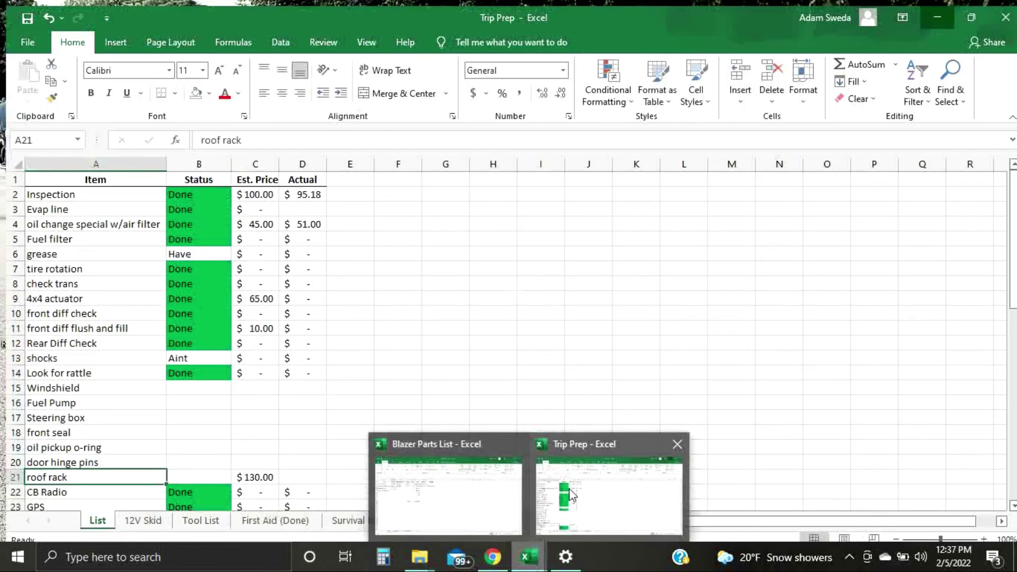
left_click(567, 492)
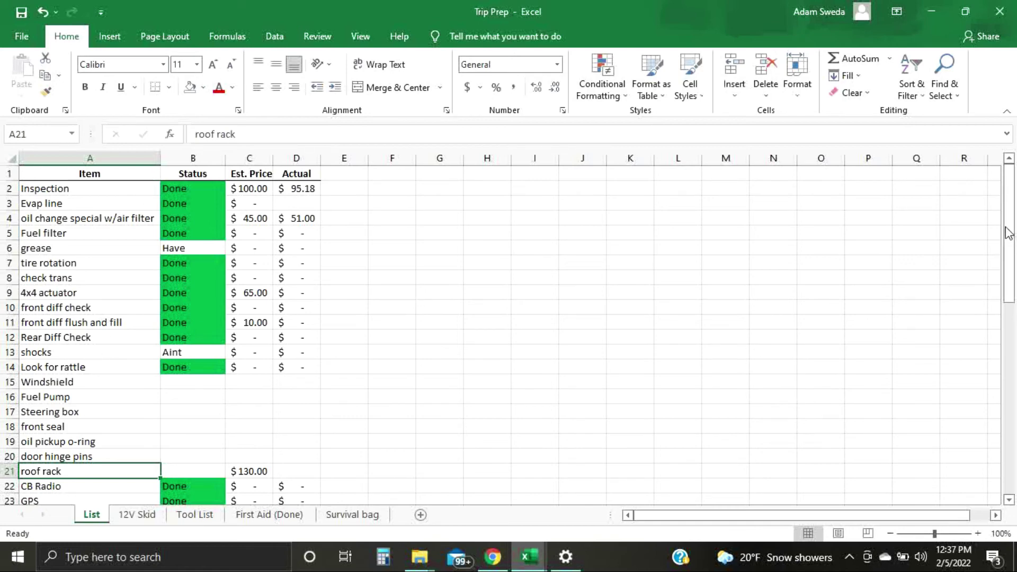
left_click(200, 193)
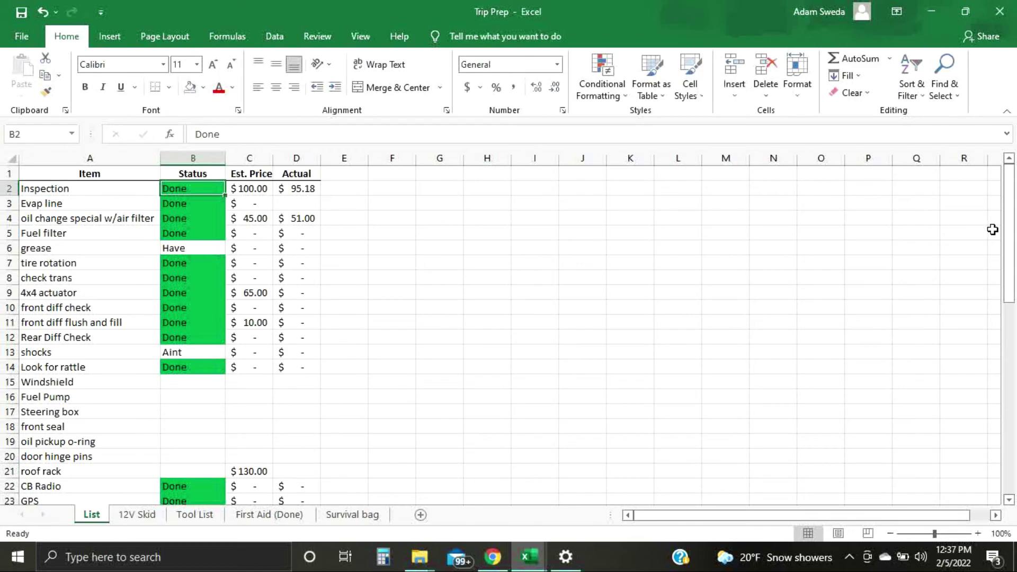
left_click_drag(1010, 225, 969, 133)
- Look through the 12V Skid, Tool List, First Aid (Done) and Survival bag sheets, ending back on List
left_click(137, 515)
left_click(181, 517)
left_click(265, 516)
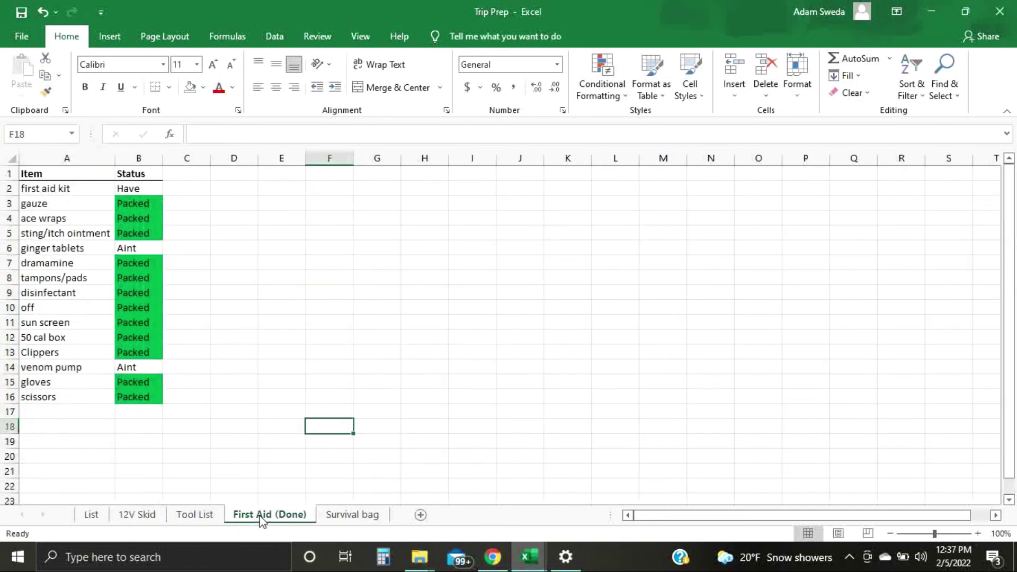
left_click(352, 515)
left_click(92, 515)
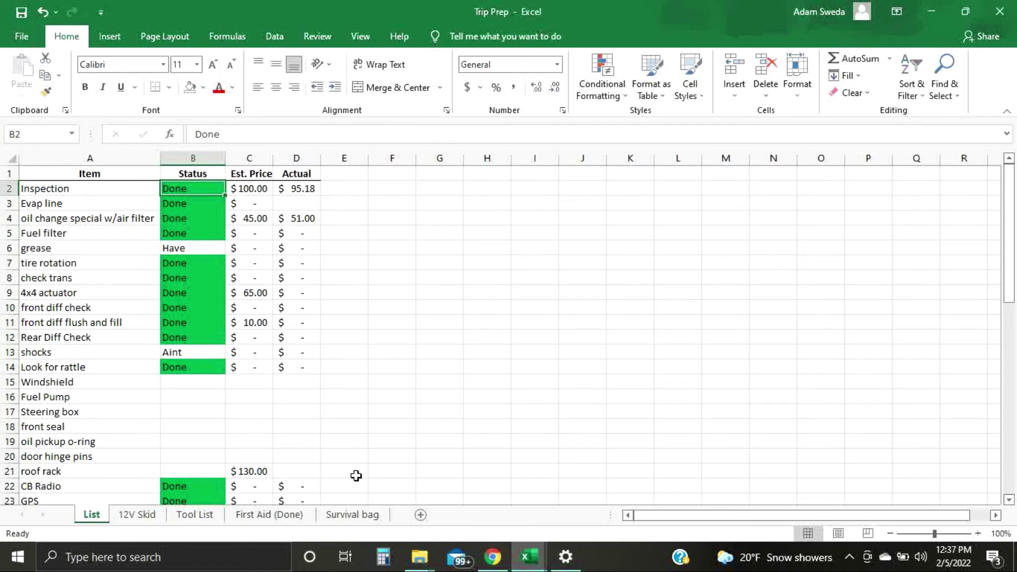
- Switch back to the Blazer Parts List workbook and review its Parts sheet
mouse_move(533, 569)
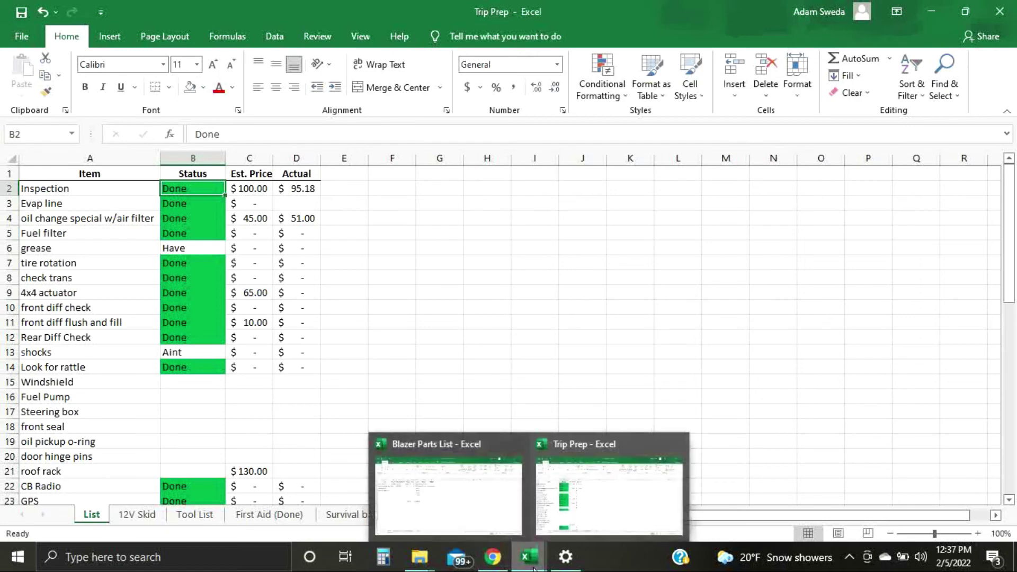
left_click(474, 506)
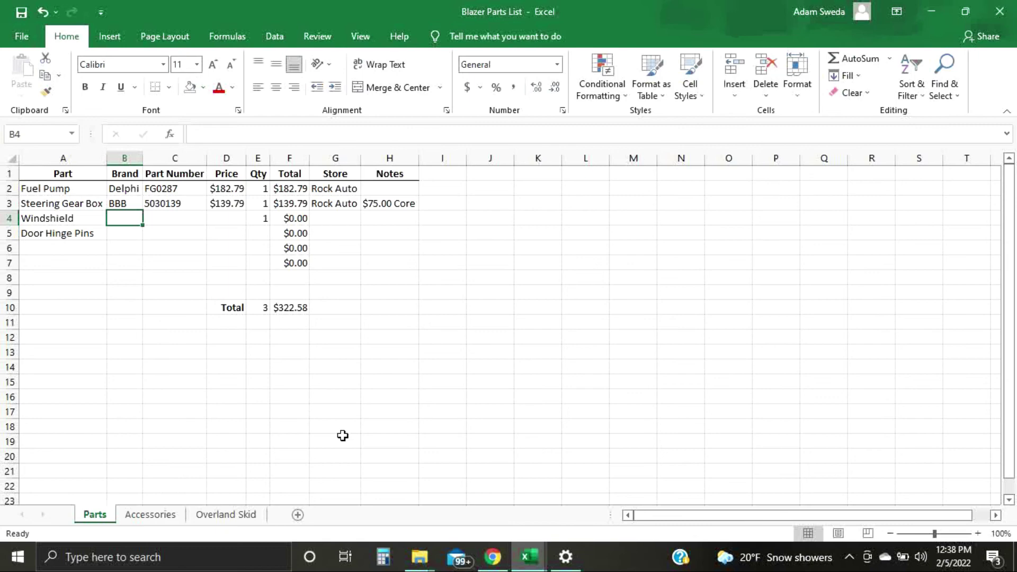
left_click_drag(1001, 357, 996, 129)
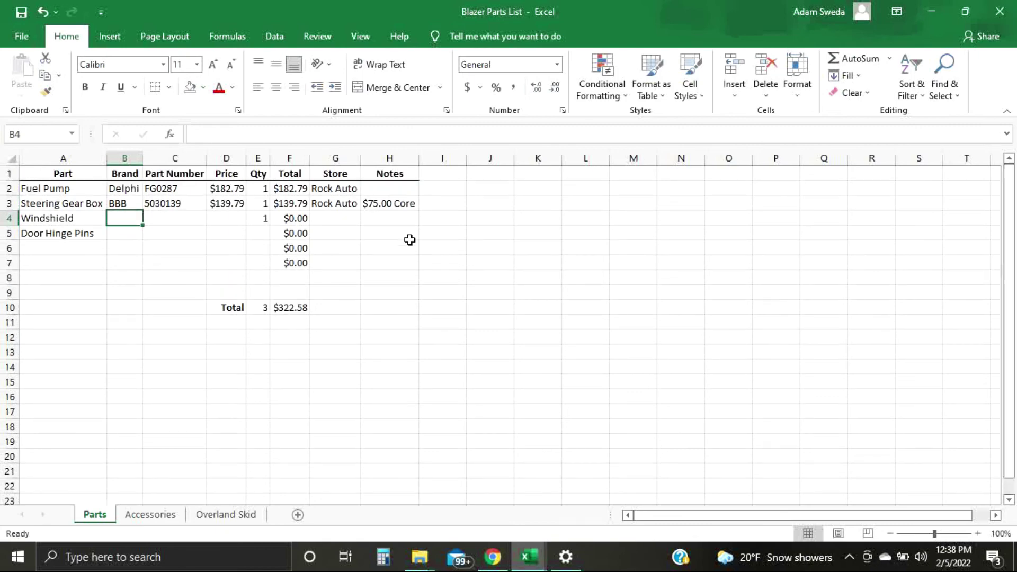